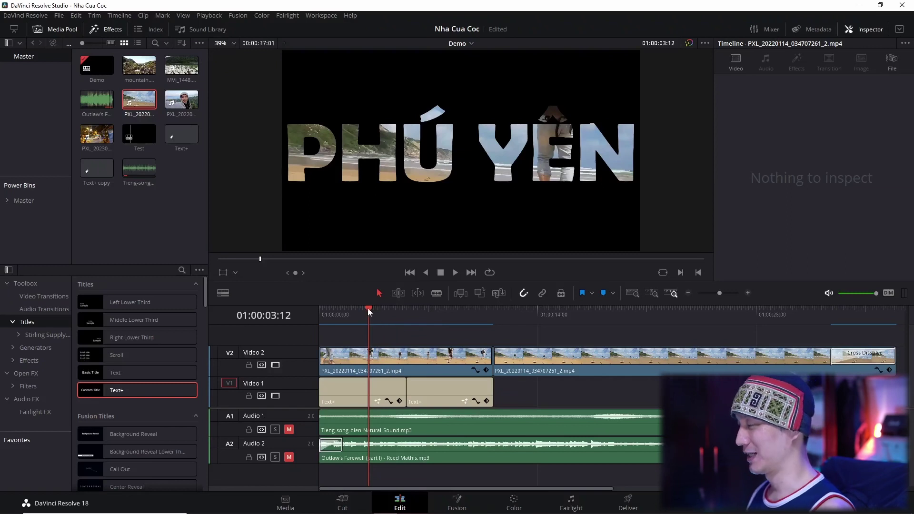
# Play the finished PHÚ YÊN intro from the start of the timeline and scrub through its text effect
pyautogui.moveTo(368, 307); pyautogui.dragTo(322, 308)
pyautogui.press('space')
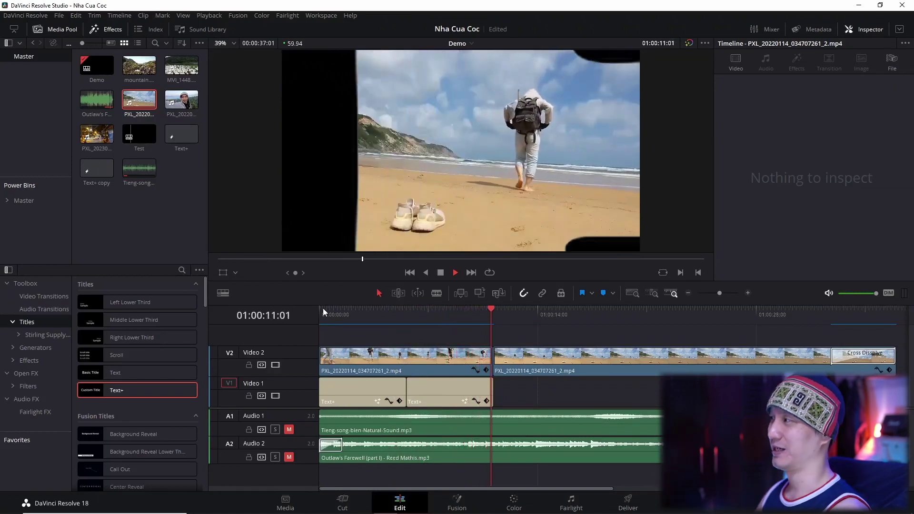
pyautogui.press('space')
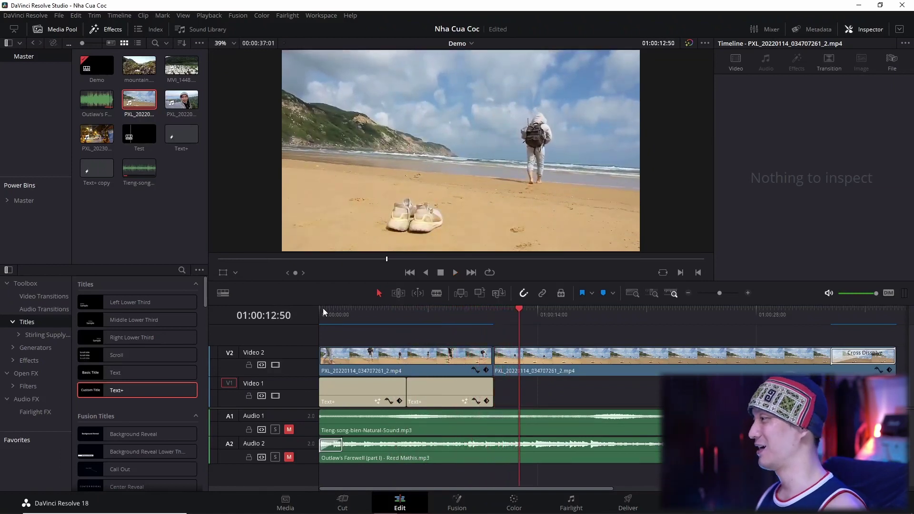
pyautogui.moveTo(341, 310)
pyautogui.mouseDown()
pyautogui.moveTo(334, 313)
pyautogui.moveTo(357, 309)
pyautogui.mouseUp()
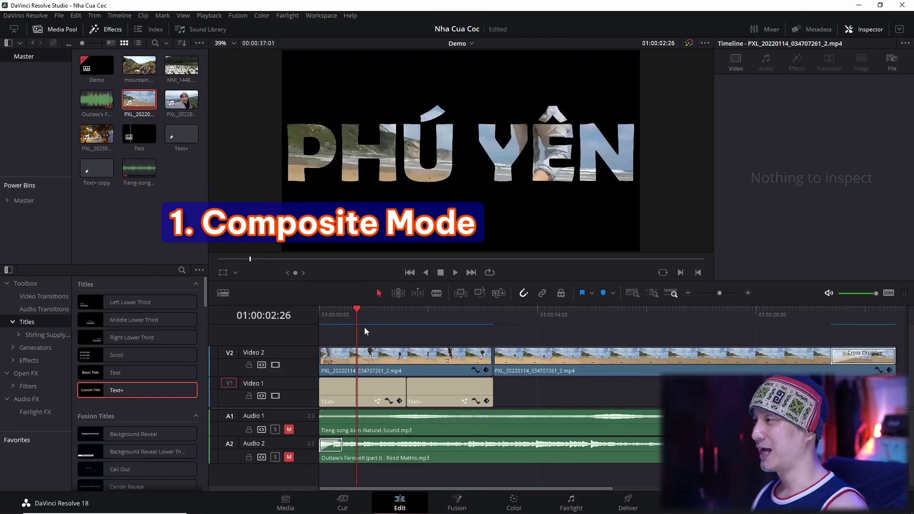
pyautogui.moveTo(358, 311)
pyautogui.mouseDown()
pyautogui.moveTo(310, 310)
pyautogui.moveTo(362, 310)
pyautogui.mouseUp()
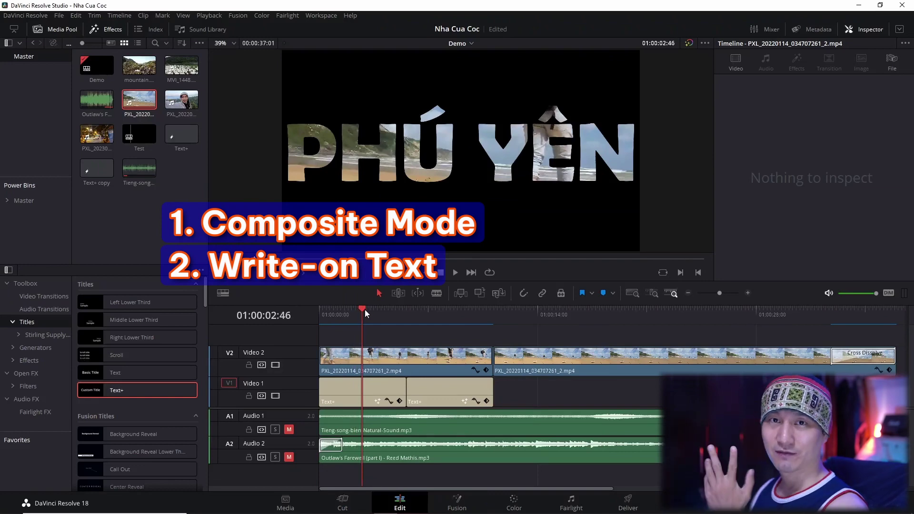
pyautogui.moveTo(365, 307); pyautogui.dragTo(451, 313)
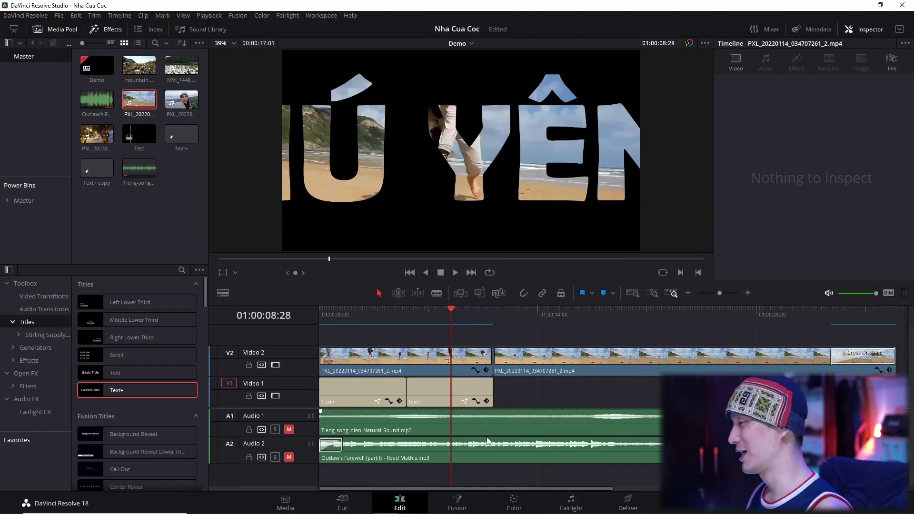
# Place only the video of PXL_20220114_034707261_2.mp4 on Video 2, in the empty area after the finished edit
pyautogui.moveTo(485, 488); pyautogui.dragTo(722, 488)
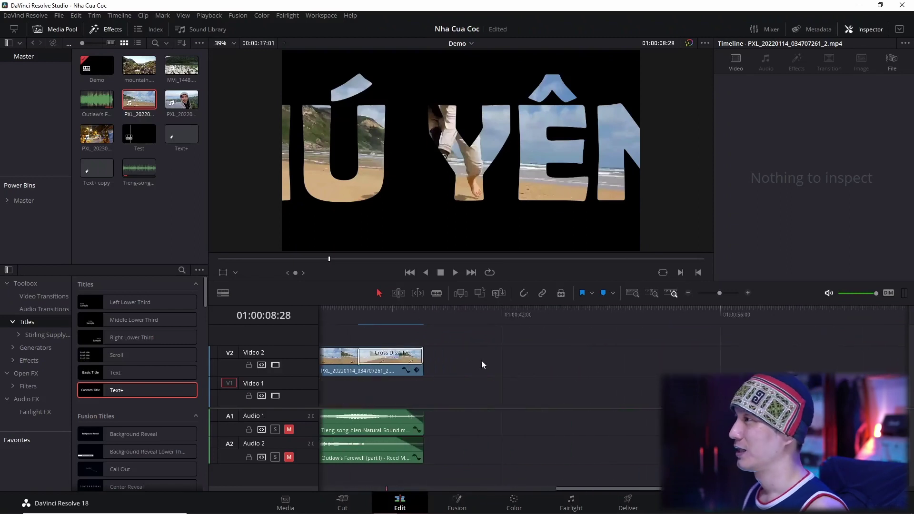
pyautogui.click(187, 117)
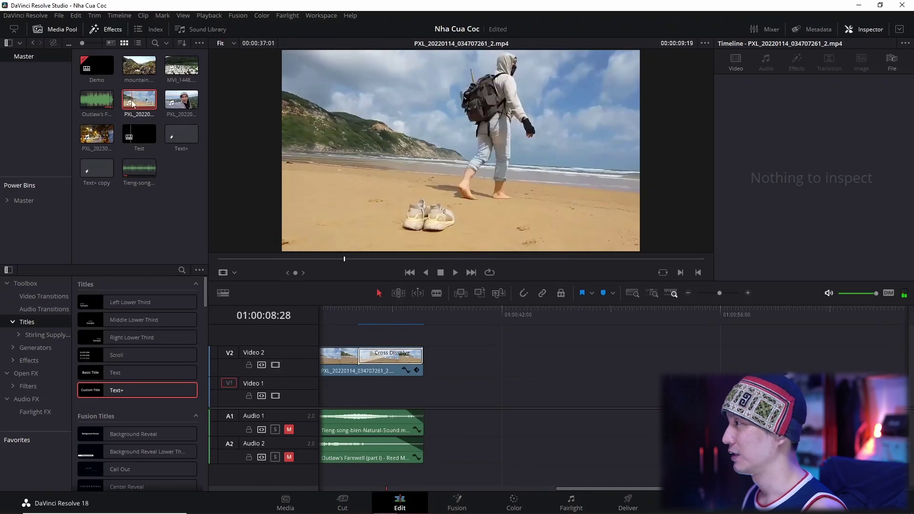
pyautogui.click(133, 104)
pyautogui.moveTo(445, 165)
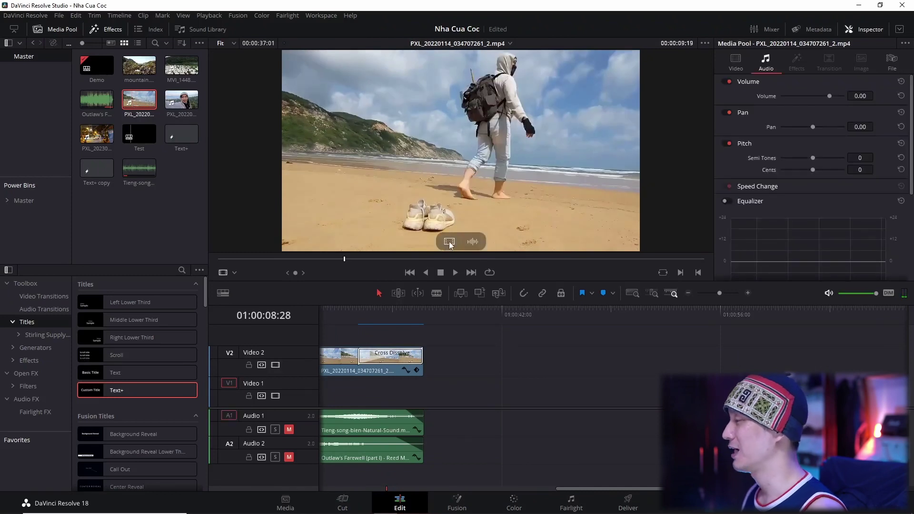
pyautogui.moveTo(449, 241); pyautogui.dragTo(506, 362)
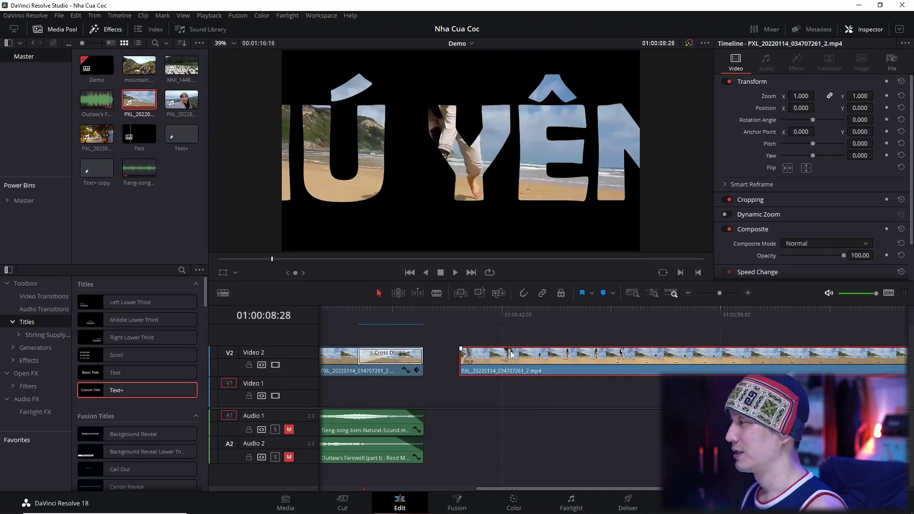
# Add a Text+ title on Video 1 beneath the start of the new clip and show its title settings
pyautogui.click(145, 392)
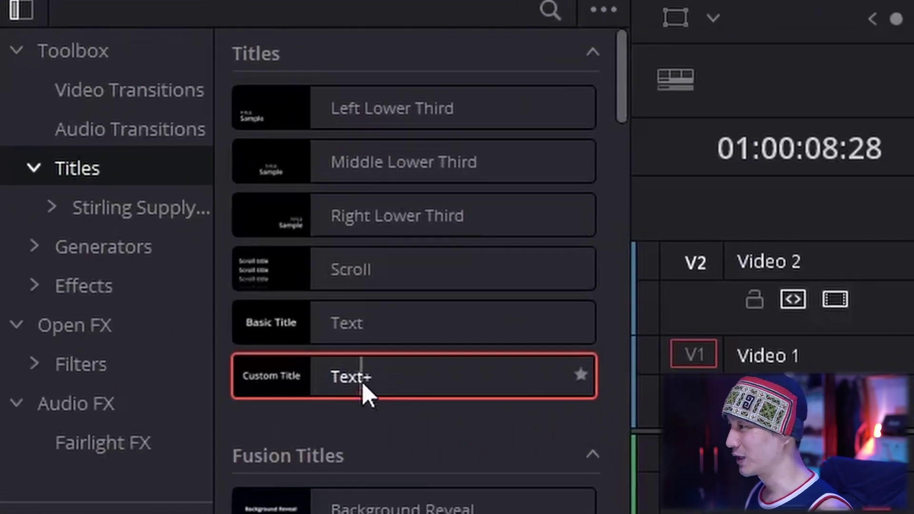
pyautogui.click(122, 391)
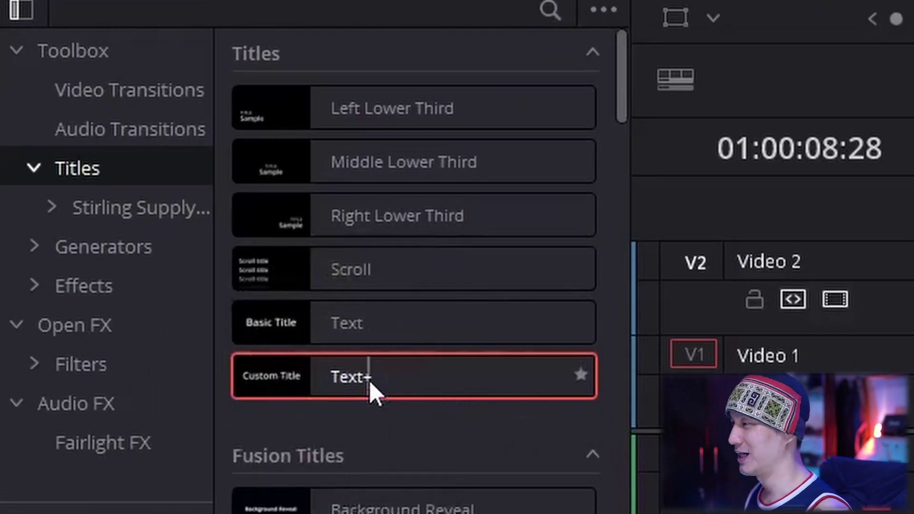
pyautogui.click(402, 339)
pyautogui.moveTo(398, 378); pyautogui.dragTo(528, 391)
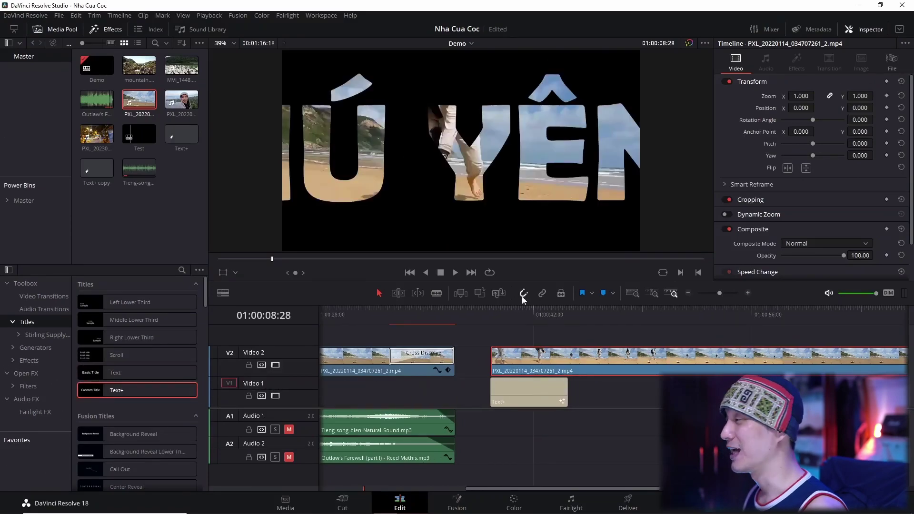
pyautogui.click(508, 329)
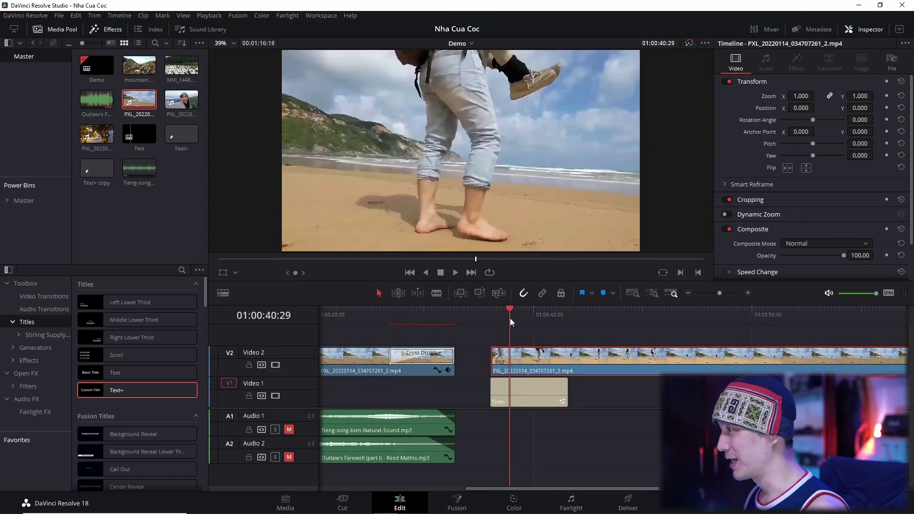
pyautogui.click(514, 382)
pyautogui.moveTo(510, 310); pyautogui.dragTo(521, 309)
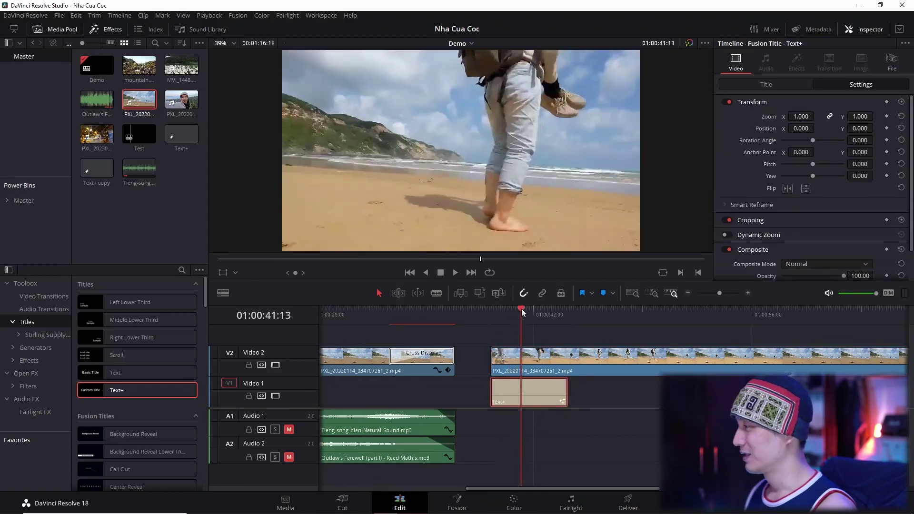
pyautogui.click(777, 88)
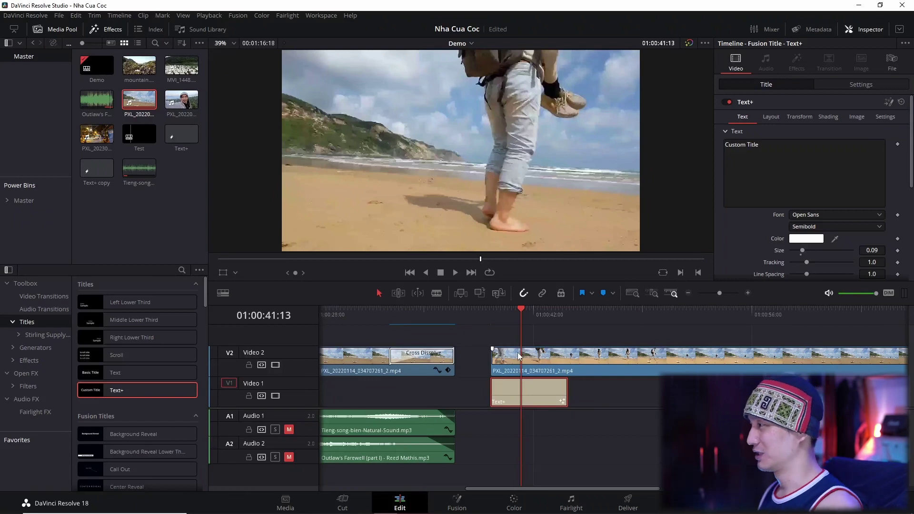
# Set the composite mode of the new beach clip on Video 2 to Darken
pyautogui.moveTo(520, 349); pyautogui.dragTo(520, 338)
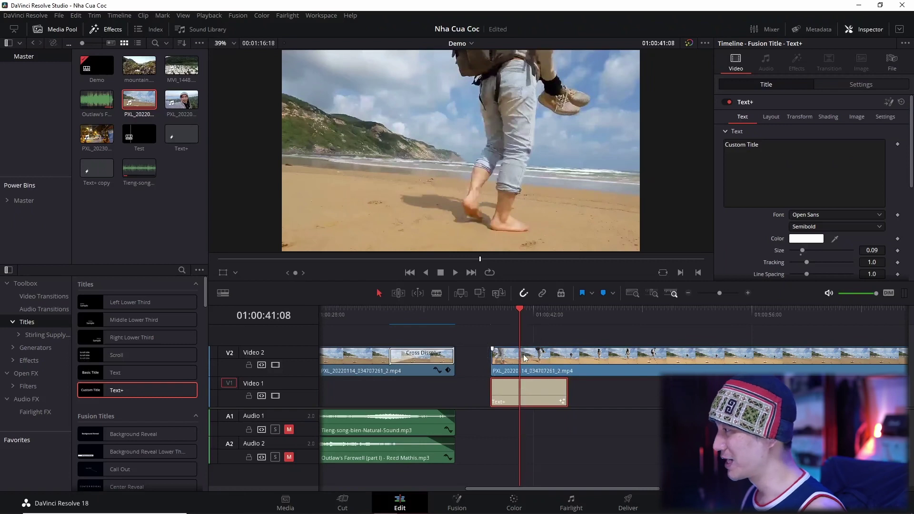
pyautogui.click(529, 358)
pyautogui.click(527, 356)
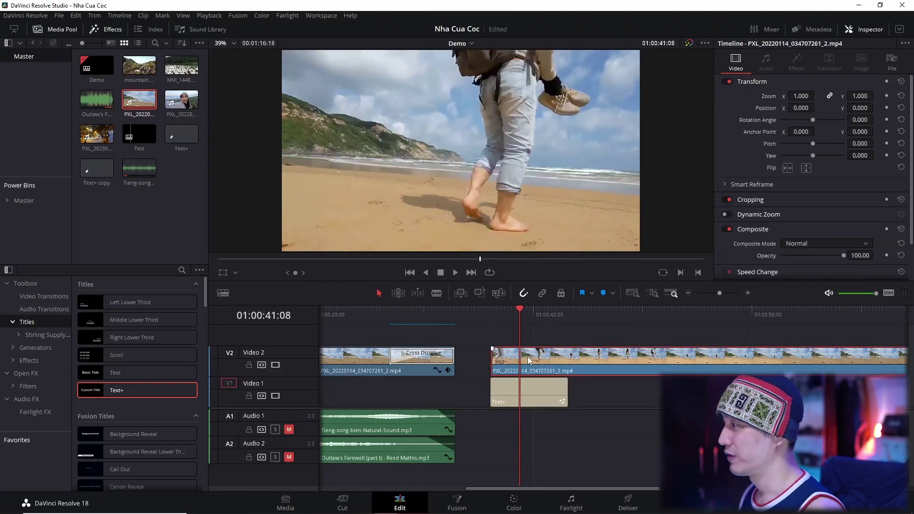
pyautogui.click(527, 356)
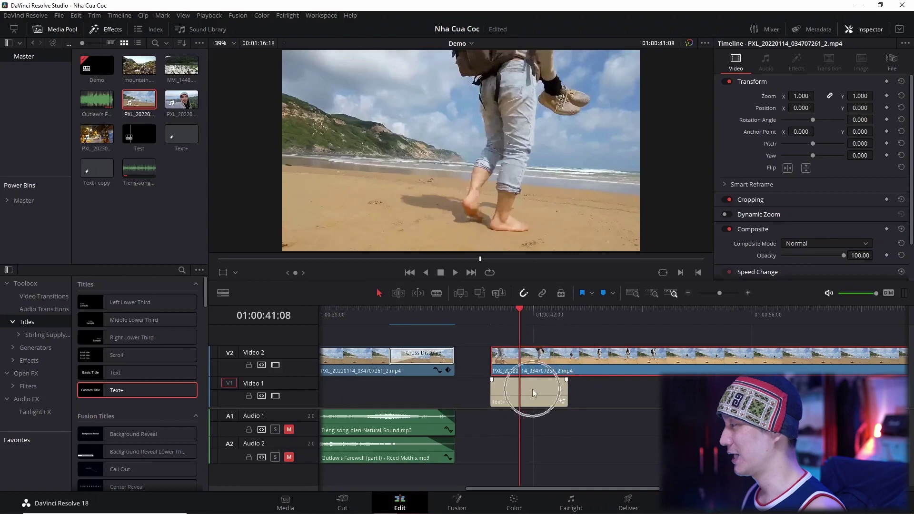
pyautogui.click(530, 361)
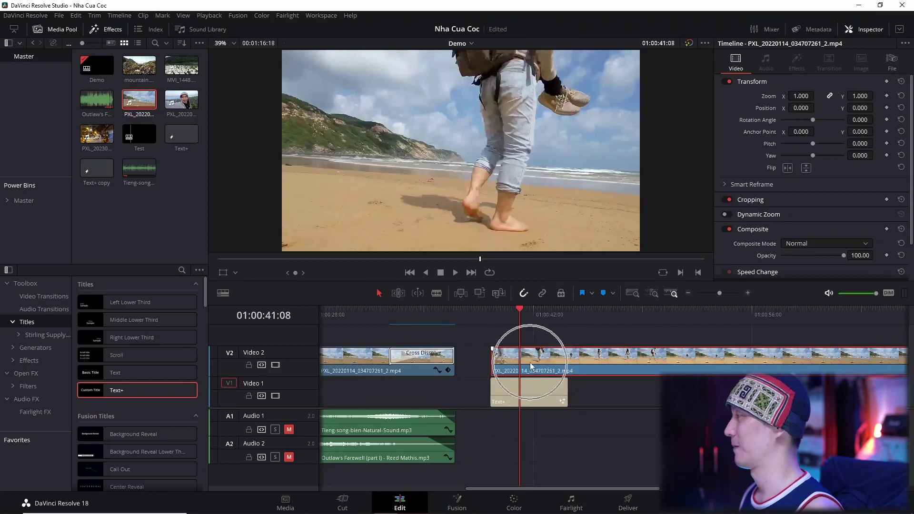
pyautogui.click(864, 30)
pyautogui.click(865, 32)
pyautogui.click(737, 66)
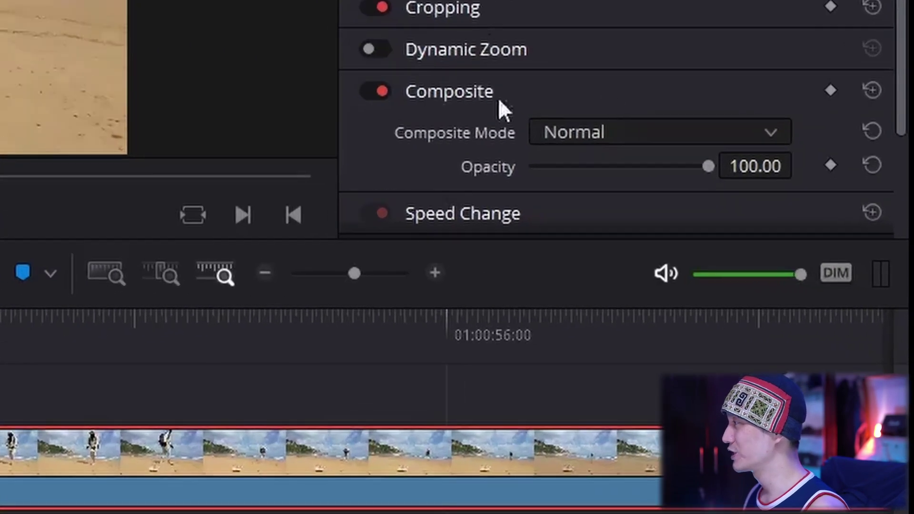
pyautogui.click(381, 90)
pyautogui.click(382, 91)
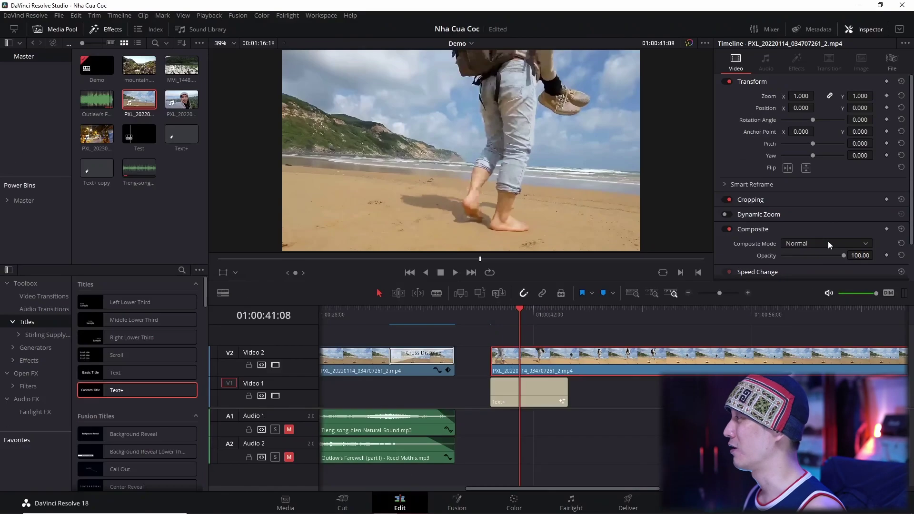
pyautogui.click(828, 243)
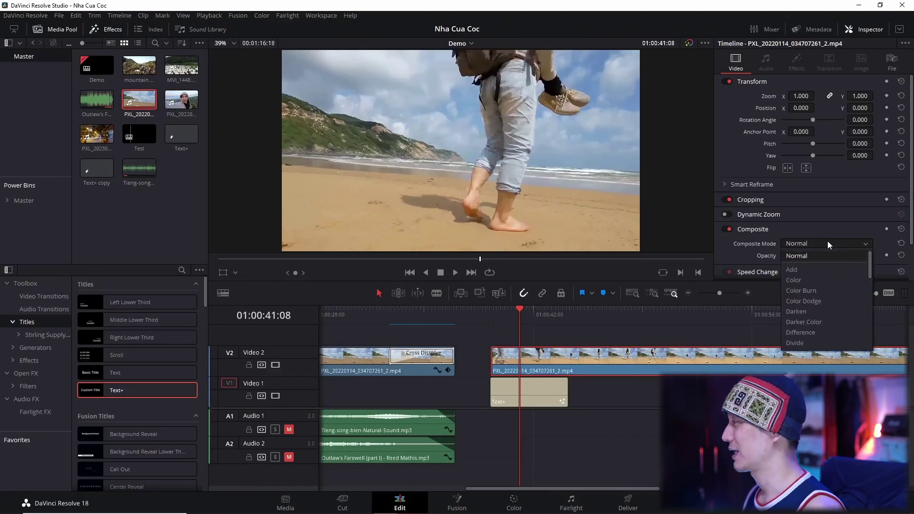
pyautogui.click(804, 314)
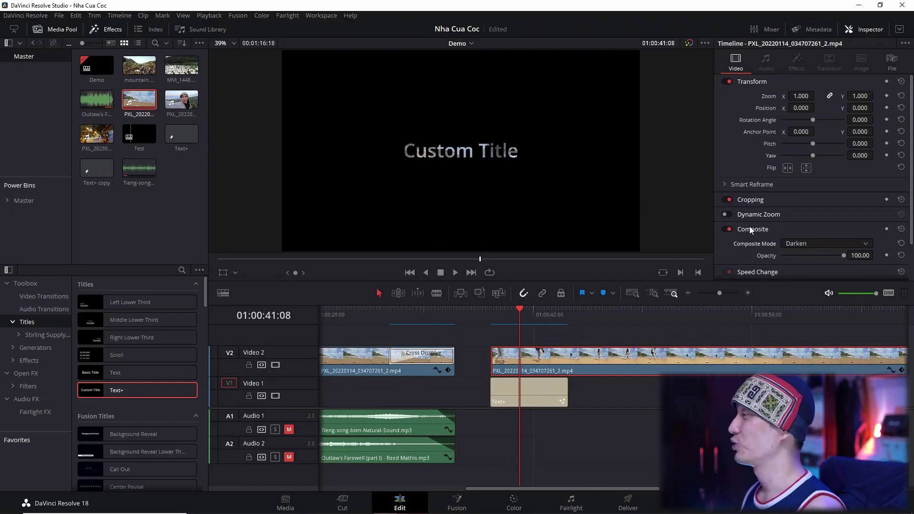
pyautogui.click(823, 244)
pyautogui.click(802, 311)
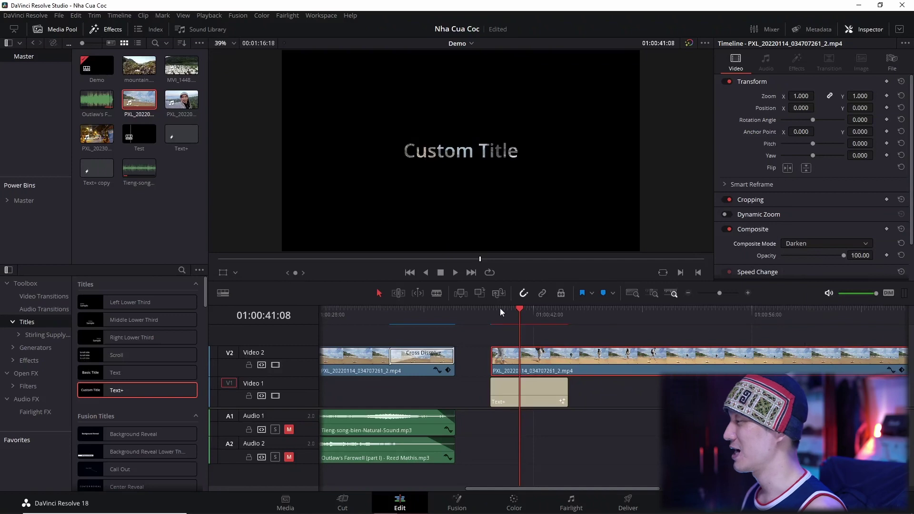
pyautogui.click(527, 354)
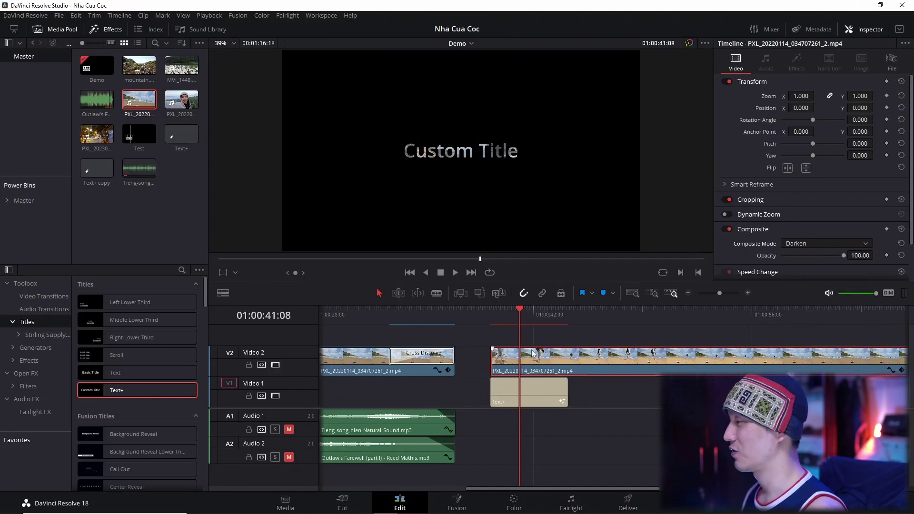
# Replace the Text+ title's default wording with "PHÚ YÊN"
pyautogui.click(528, 395)
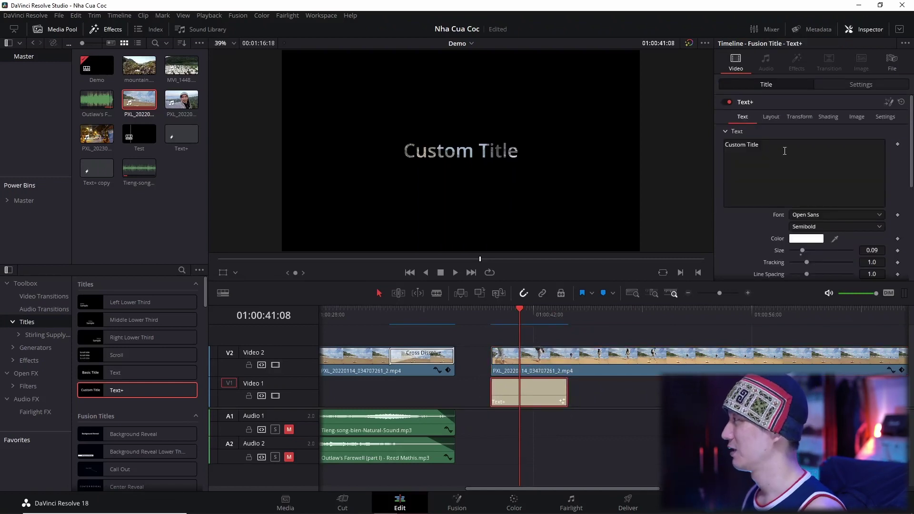
pyautogui.click(840, 149)
pyautogui.write('PHÚ YÊN')
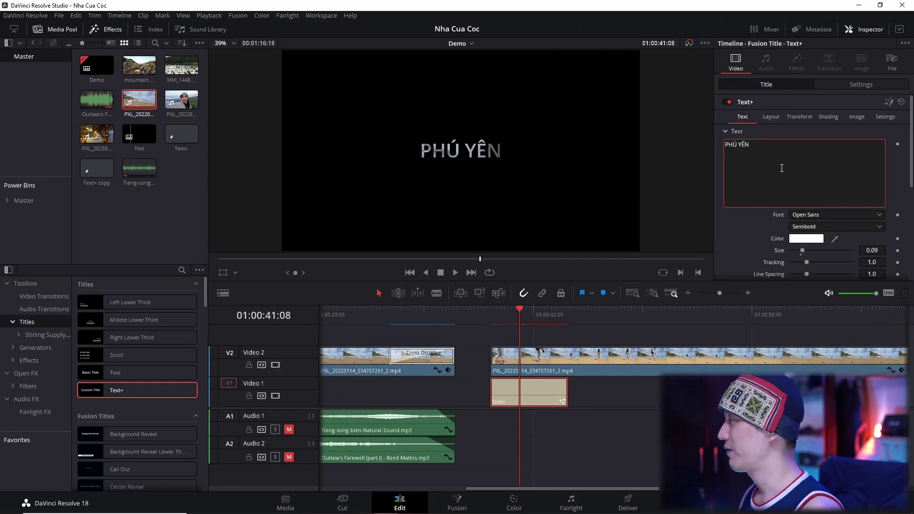
# Set the title's font style to Extrabold and enlarge its size to 0.378, checking the fill against the footage
pyautogui.click(824, 225)
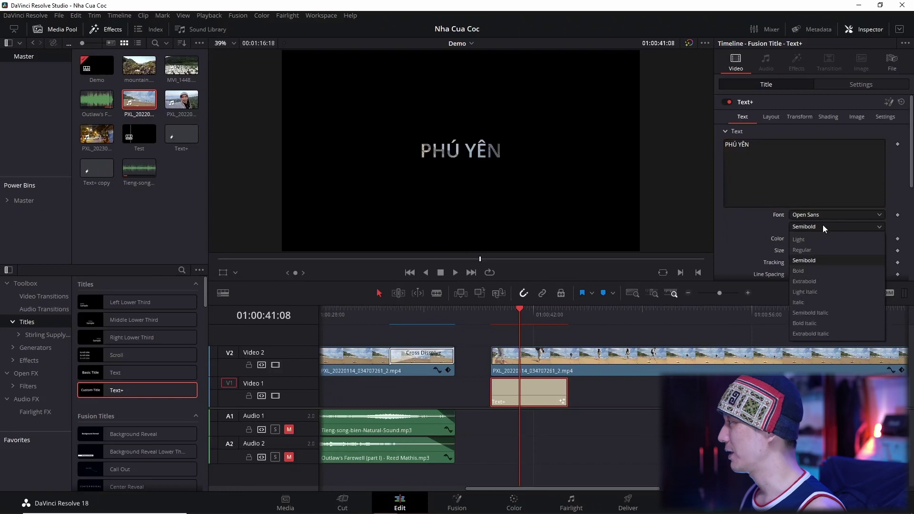
pyautogui.click(815, 279)
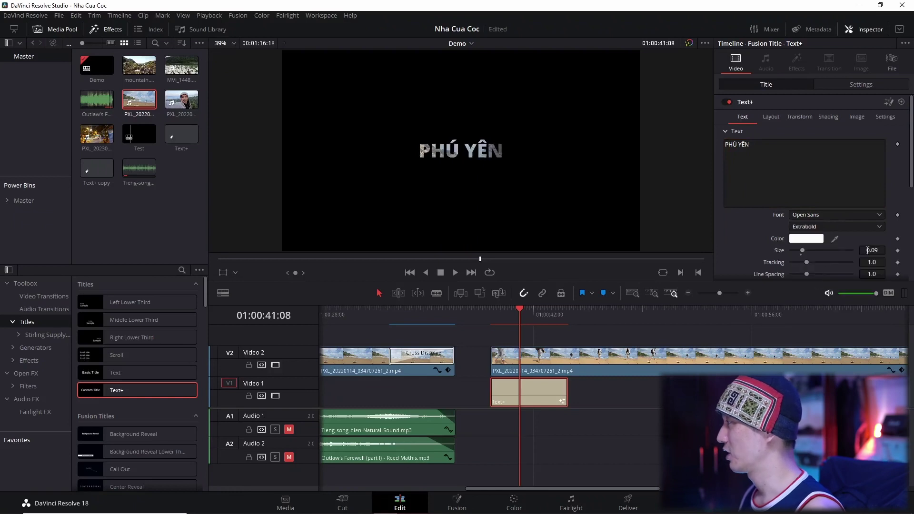
pyautogui.moveTo(803, 251); pyautogui.dragTo(837, 250)
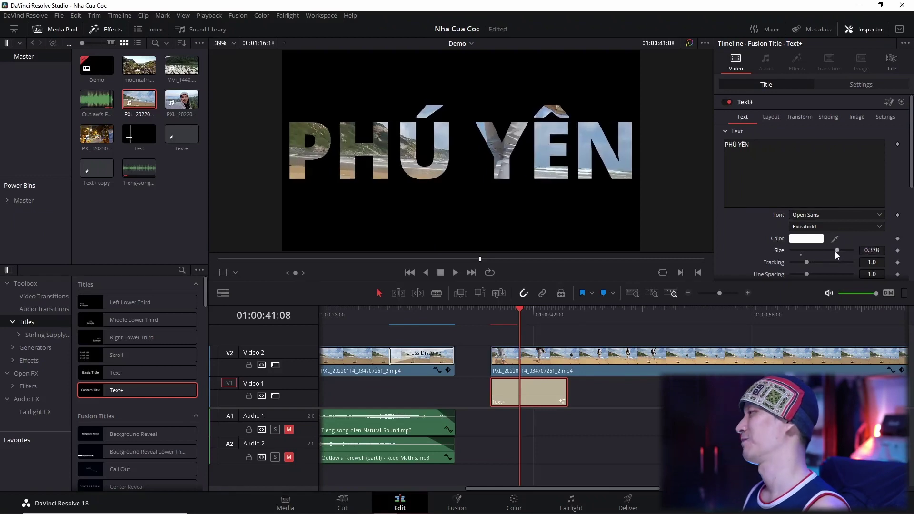
pyautogui.moveTo(501, 313); pyautogui.dragTo(500, 313)
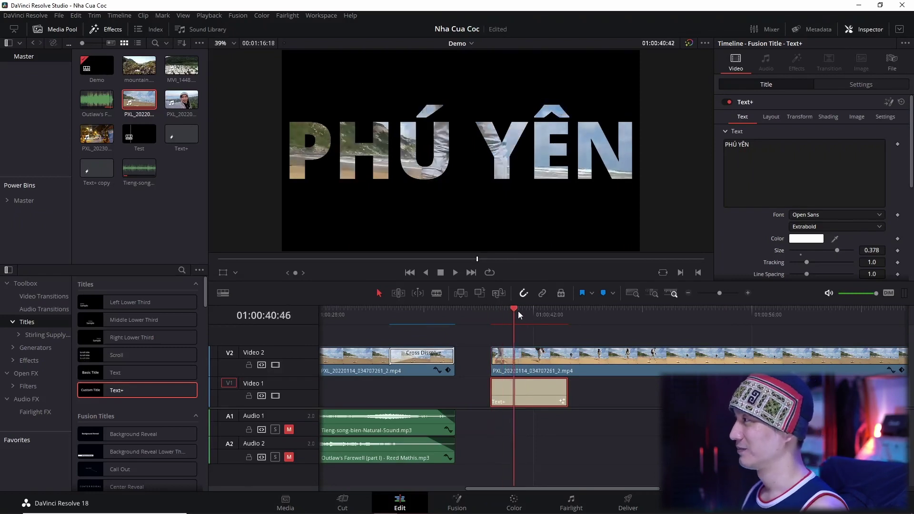
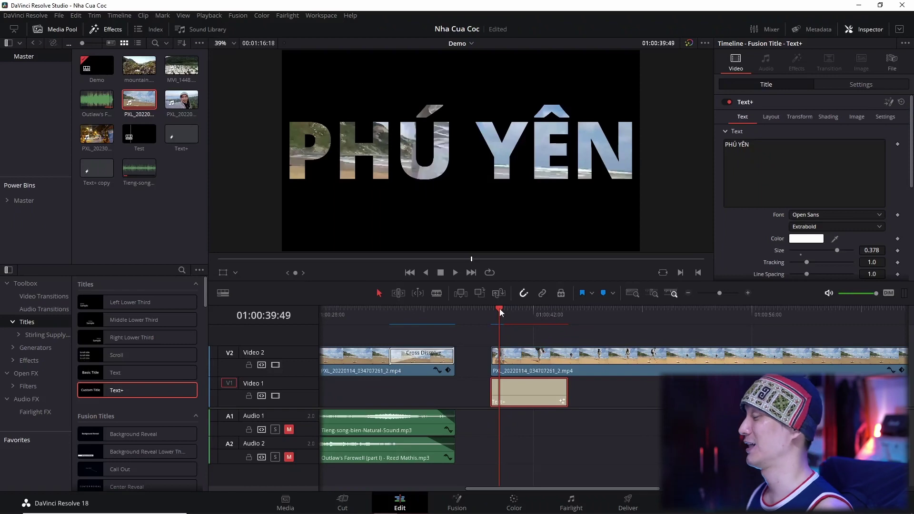
# Set the Text+ title's Write On end to 0.0 and keyframe it near the title's start, at 01:00:39:29
pyautogui.moveTo(499, 309); pyautogui.dragTo(491, 308)
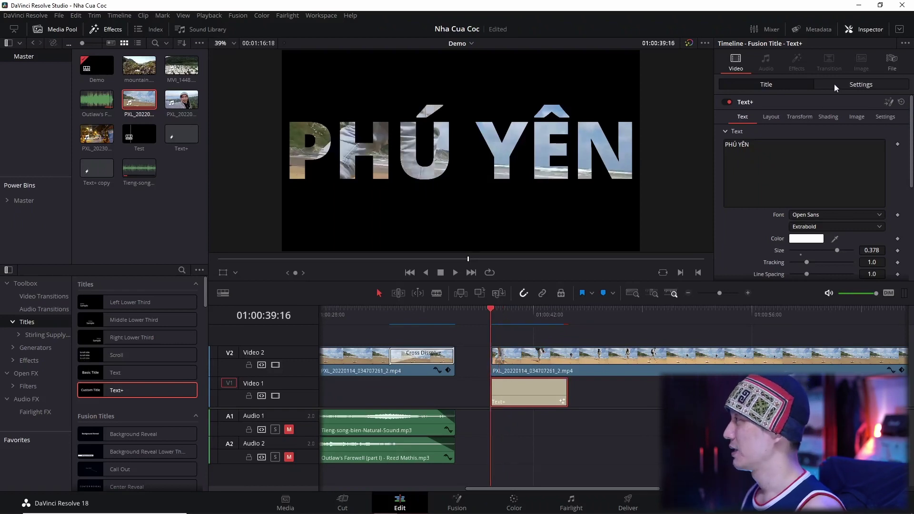
pyautogui.click(777, 86)
pyautogui.scroll(-3, 803, 168)
pyautogui.scroll(-3, 803, 168)
pyautogui.click(531, 397)
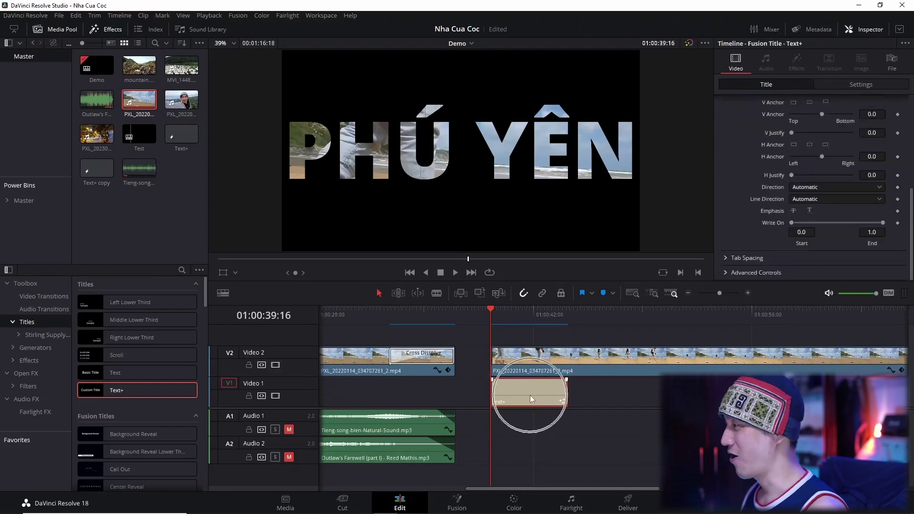
pyautogui.scroll(6, 778, 157)
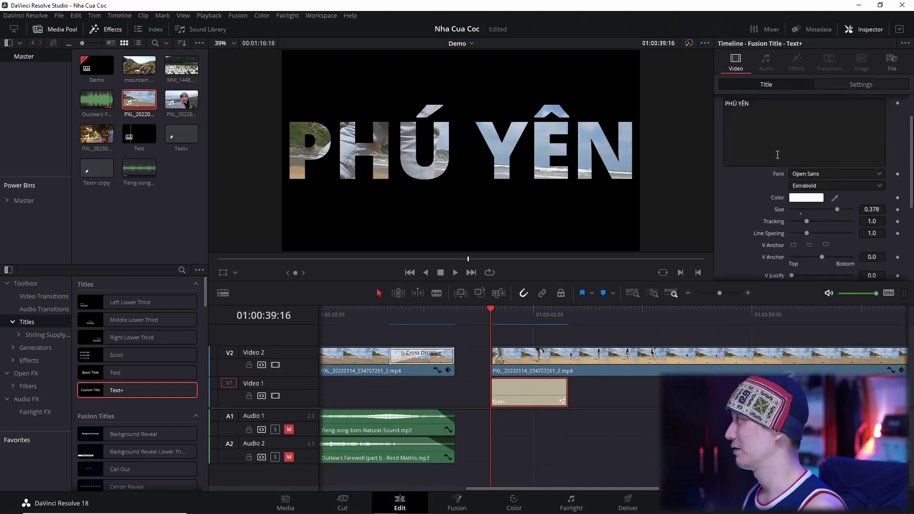
pyautogui.click(770, 93)
pyautogui.scroll(-6, 790, 208)
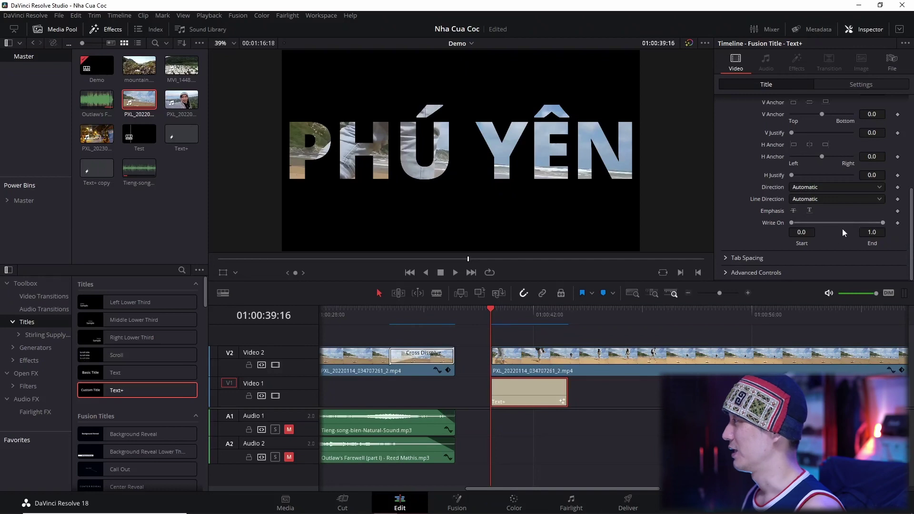
pyautogui.moveTo(883, 223); pyautogui.dragTo(671, 226)
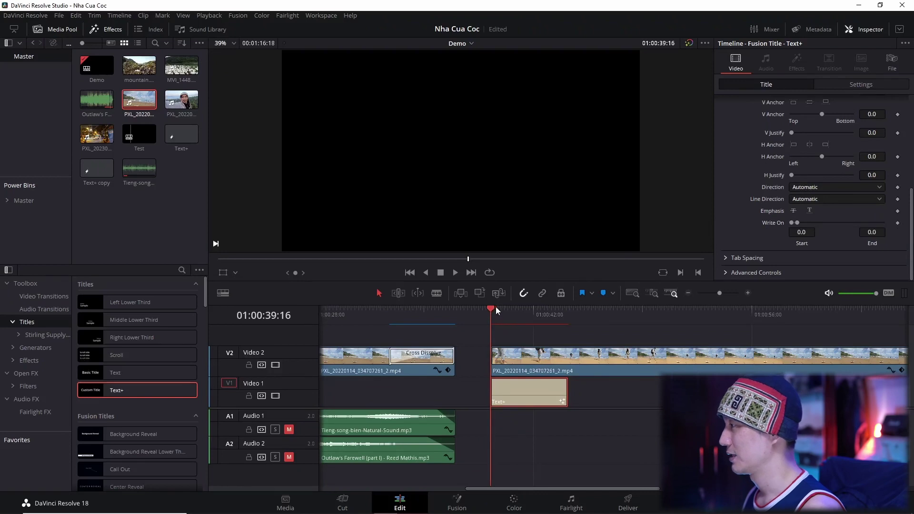
pyautogui.moveTo(492, 309); pyautogui.dragTo(494, 308)
pyautogui.click(897, 222)
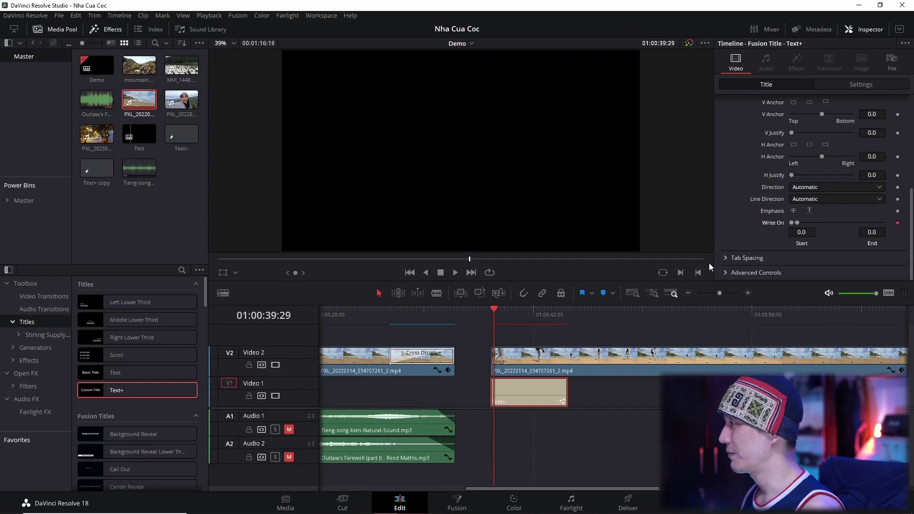
# Keyframe the Write On end at 0.406 at 01:00:40:47 to reveal PHÚ, and hold that value with another keyframe slightly further along
pyautogui.moveTo(495, 308); pyautogui.dragTo(514, 310)
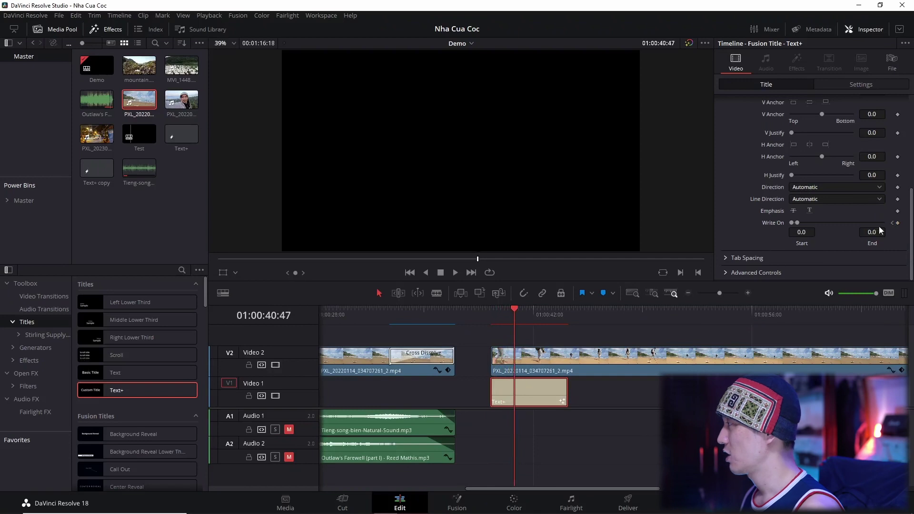
pyautogui.click(898, 223)
pyautogui.moveTo(799, 222); pyautogui.dragTo(833, 222)
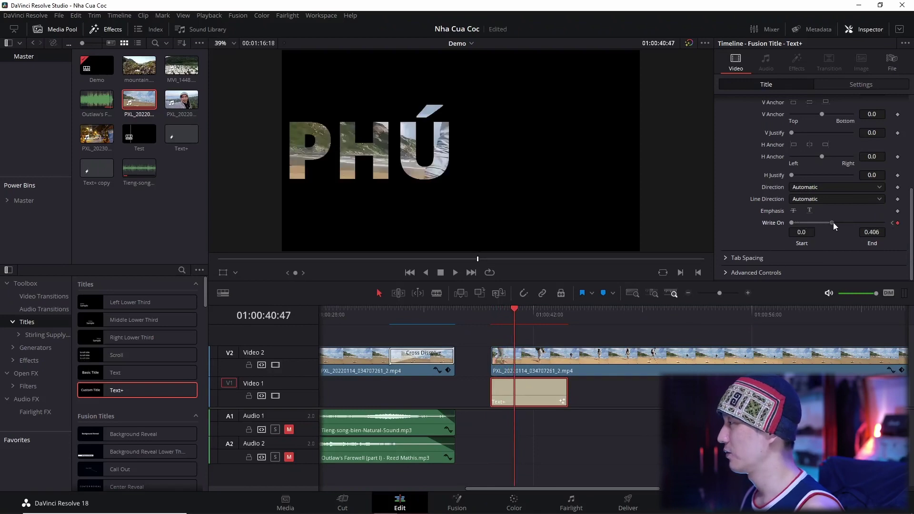
pyautogui.click(515, 309)
pyautogui.moveTo(516, 307); pyautogui.dragTo(523, 308)
pyautogui.click(897, 223)
# Keyframe the Write On end at 1.0 near 01:00:42:15 to reveal the whole title
pyautogui.moveTo(522, 309); pyautogui.dragTo(538, 308)
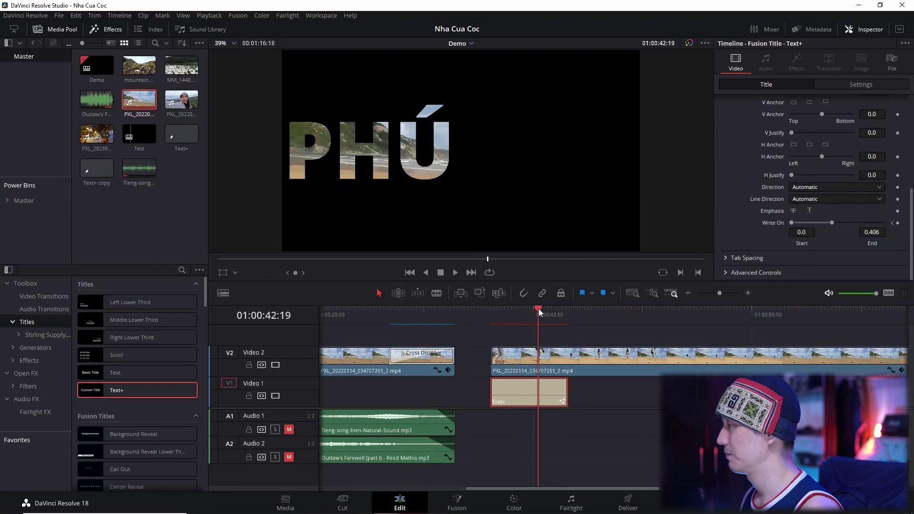
pyautogui.click(898, 223)
pyautogui.moveTo(834, 226); pyautogui.dragTo(900, 222)
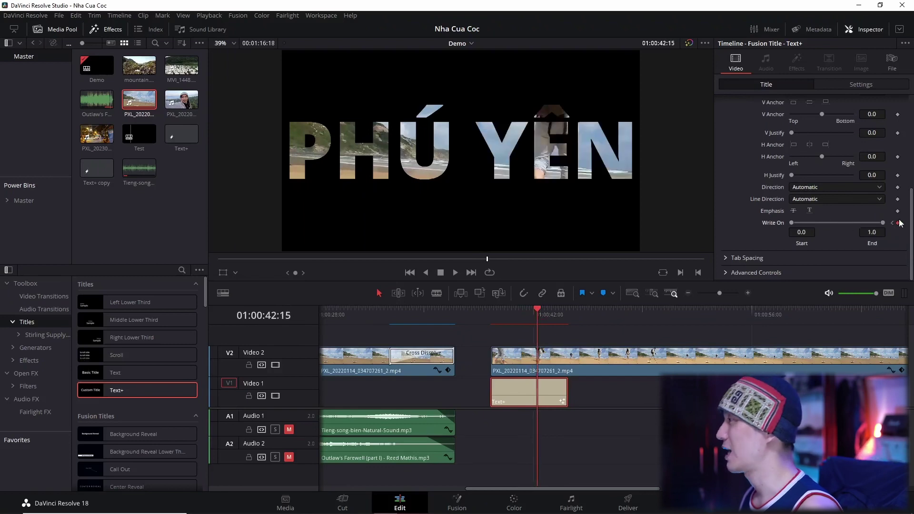
# Play back the write-on animation from the start of the title
pyautogui.click(493, 312)
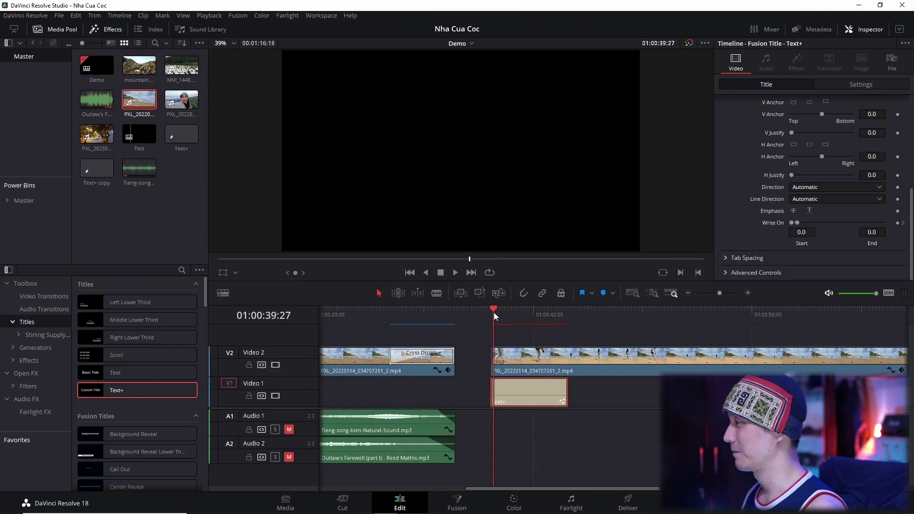
pyautogui.moveTo(492, 312); pyautogui.dragTo(490, 311)
pyautogui.press('space')
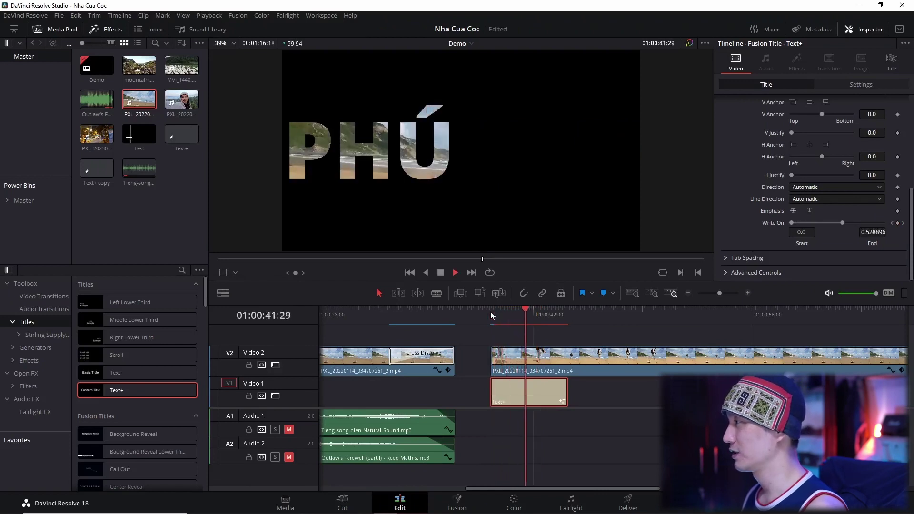
pyautogui.press('space')
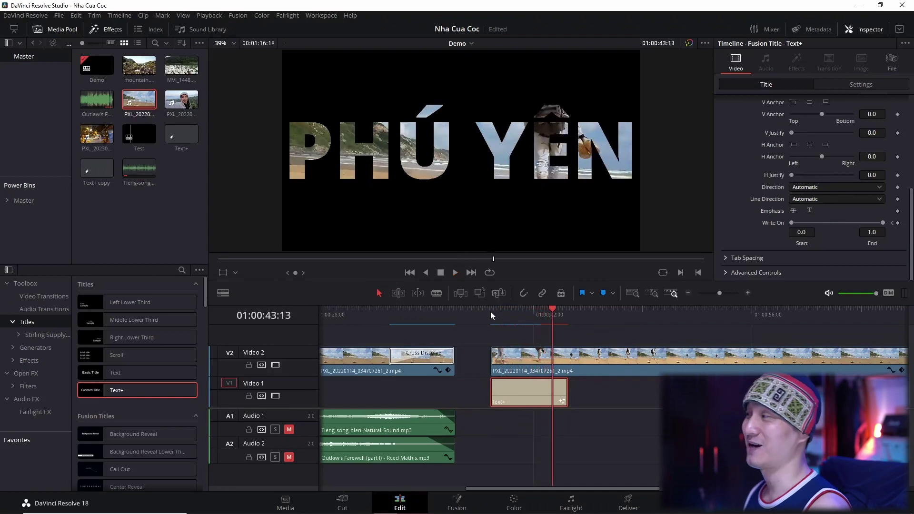
# Lengthen the Text+ title on Video 1 by extending its end, and check the fully revealed text
pyautogui.moveTo(562, 404); pyautogui.dragTo(593, 405)
pyautogui.moveTo(551, 307)
pyautogui.mouseDown()
pyautogui.moveTo(503, 309)
pyautogui.moveTo(553, 310)
pyautogui.mouseUp()
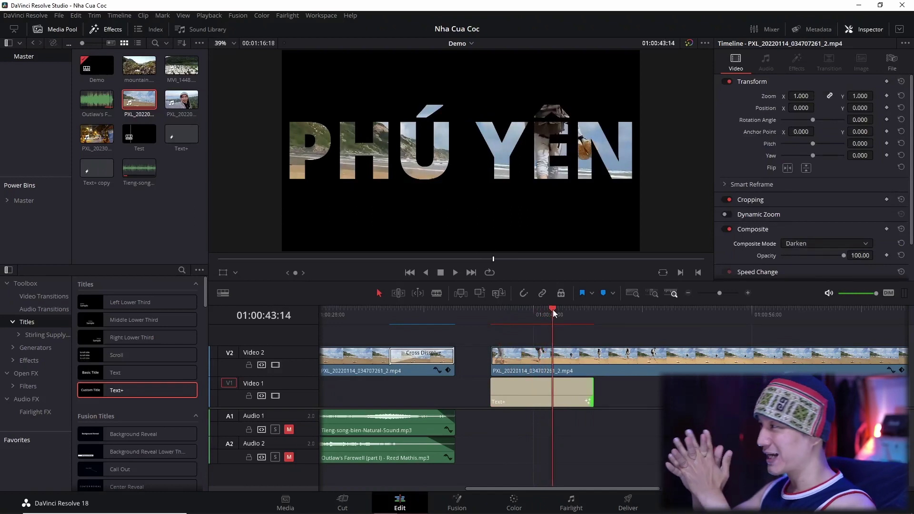
pyautogui.moveTo(553, 310)
pyautogui.mouseDown()
pyautogui.moveTo(506, 315)
pyautogui.moveTo(538, 310)
pyautogui.mouseUp()
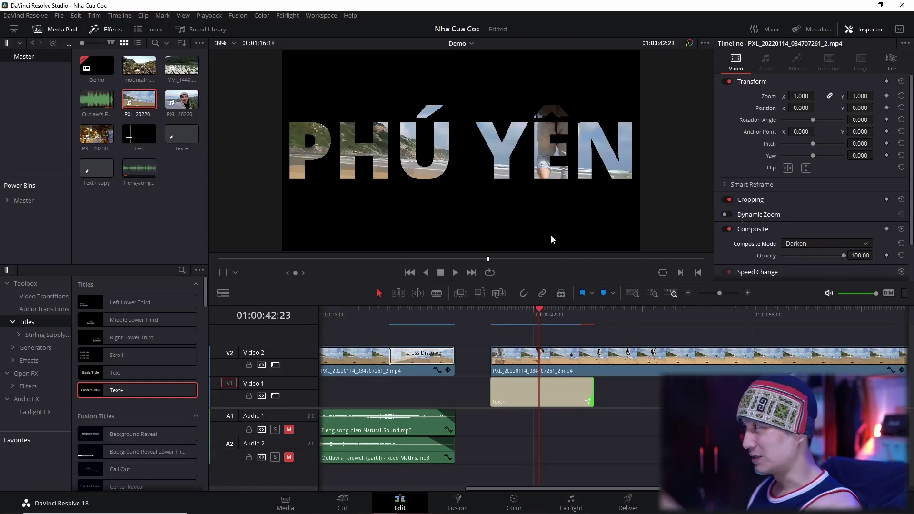
# Try Dynamic Zoom on the whole Text+ title and show its zoom frames in the viewer
pyautogui.click(532, 398)
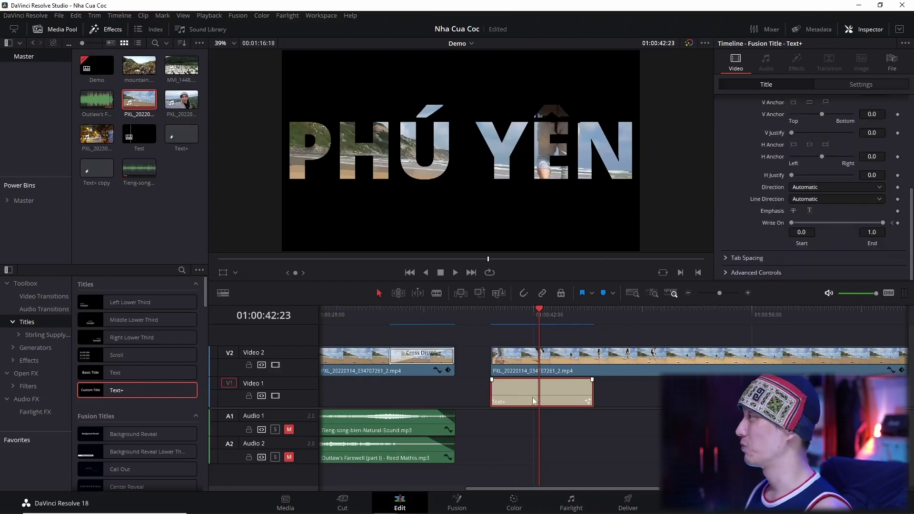
pyautogui.scroll(10, 750, 216)
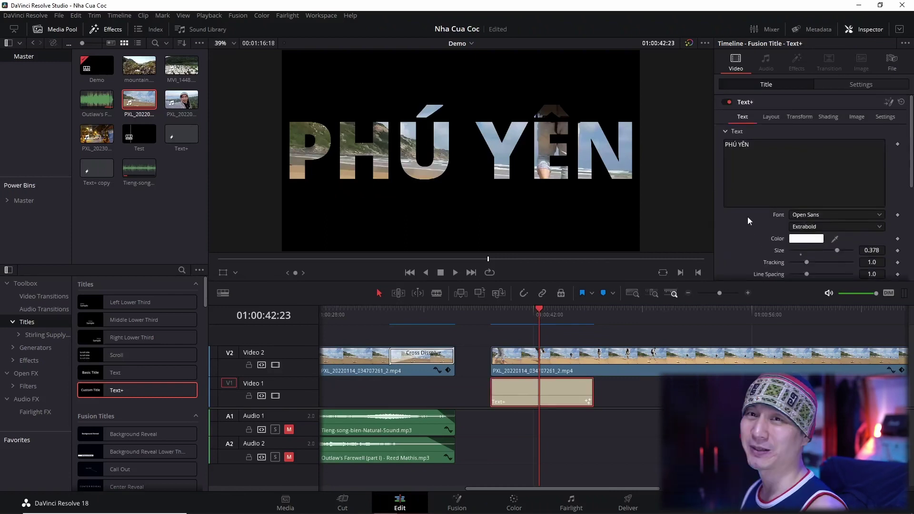
pyautogui.click(532, 394)
pyautogui.click(532, 393)
pyautogui.click(532, 395)
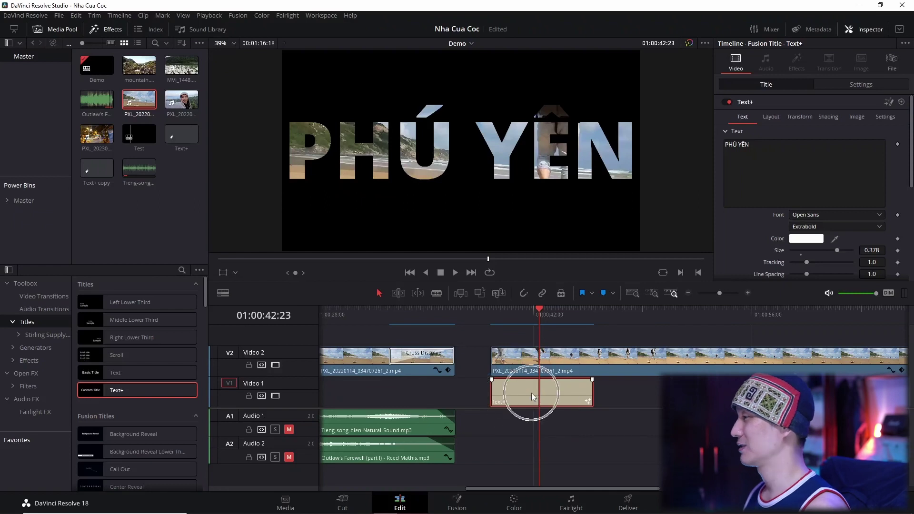
pyautogui.click(841, 85)
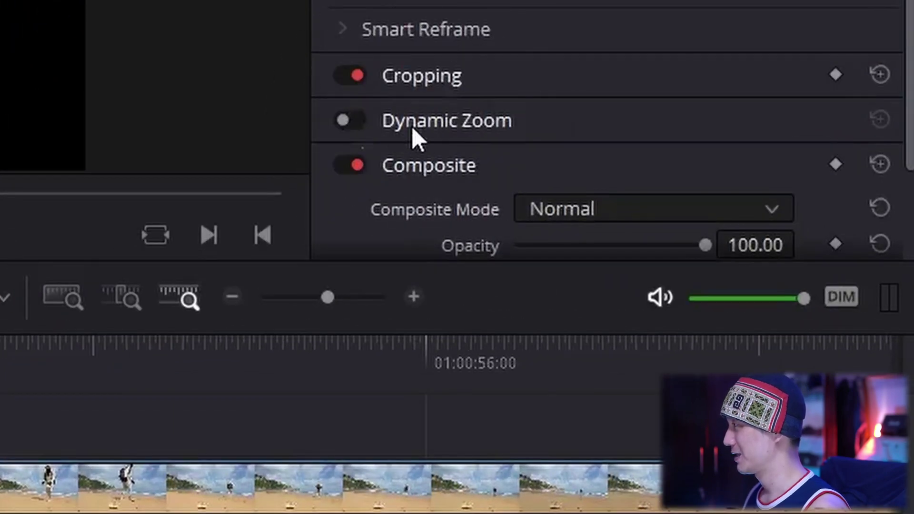
pyautogui.click(361, 119)
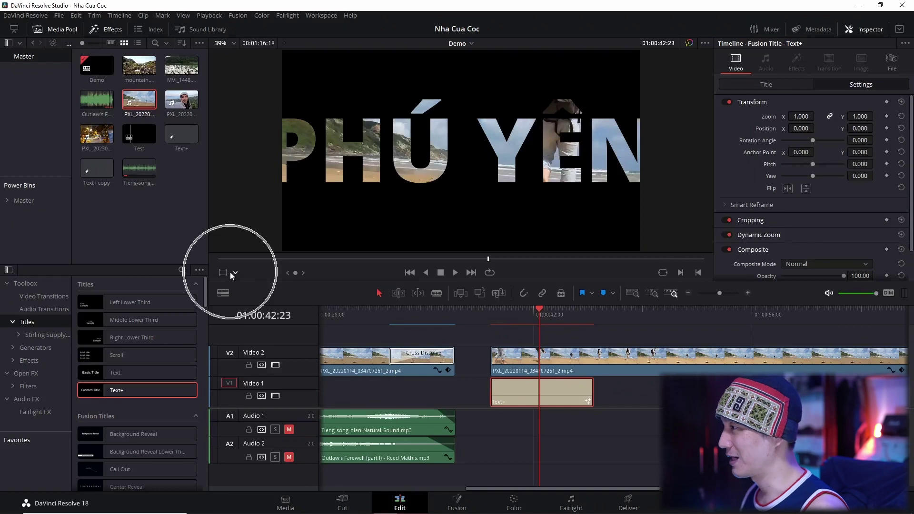
pyautogui.click(233, 272)
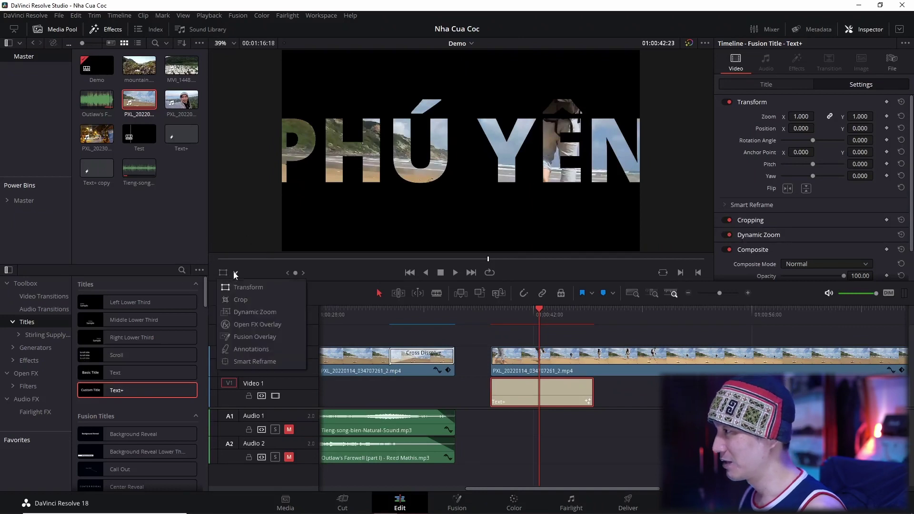
pyautogui.click(241, 314)
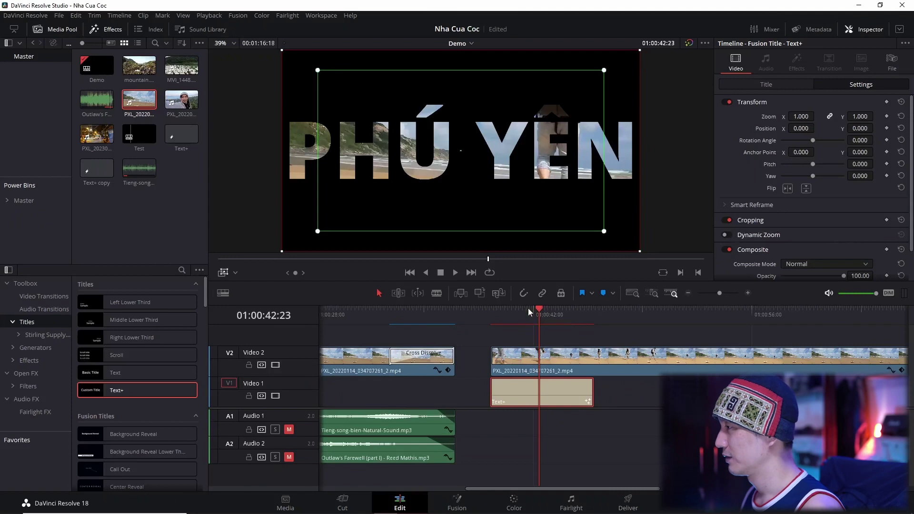
# Split the Text+ title at 01:00:43:39, after the full reveal, and extend the second part's end by about 2 seconds
pyautogui.press('space')
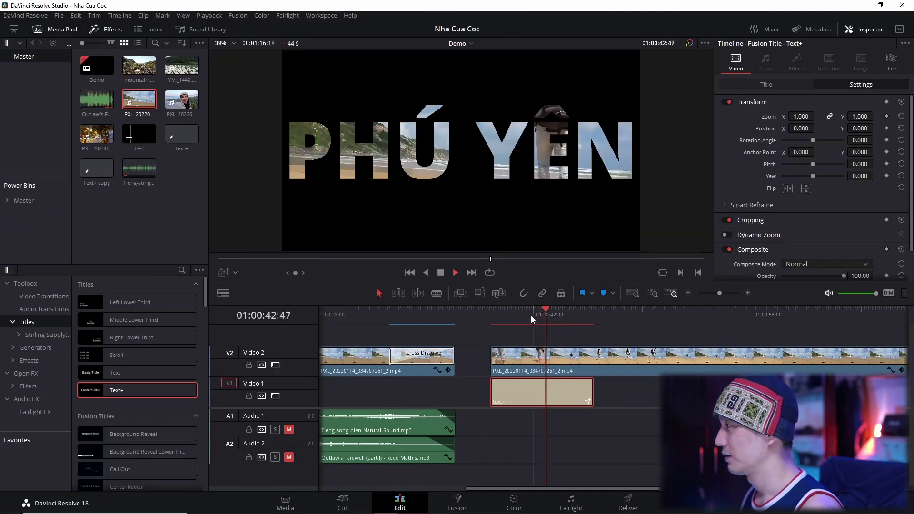
pyautogui.press('space')
pyautogui.press('space')
pyautogui.press('space')
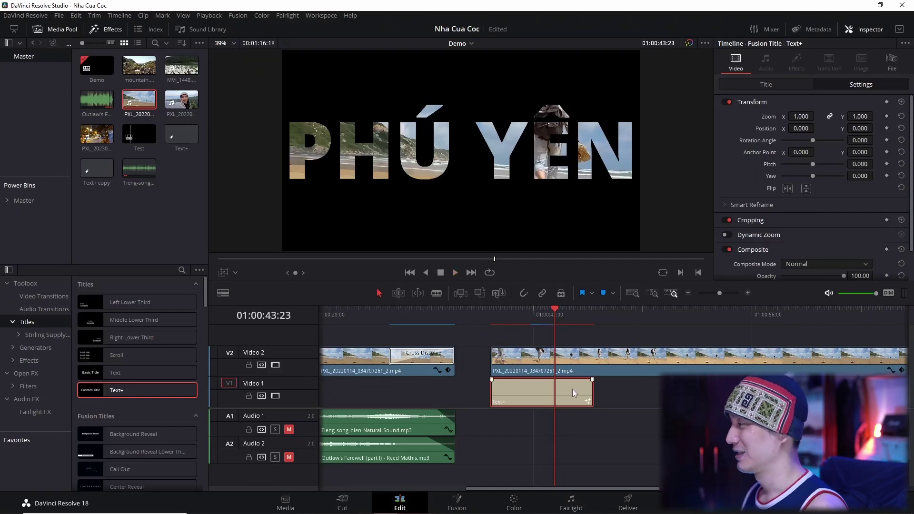
pyautogui.moveTo(555, 304)
pyautogui.mouseDown()
pyautogui.moveTo(491, 309)
pyautogui.moveTo(559, 311)
pyautogui.mouseUp()
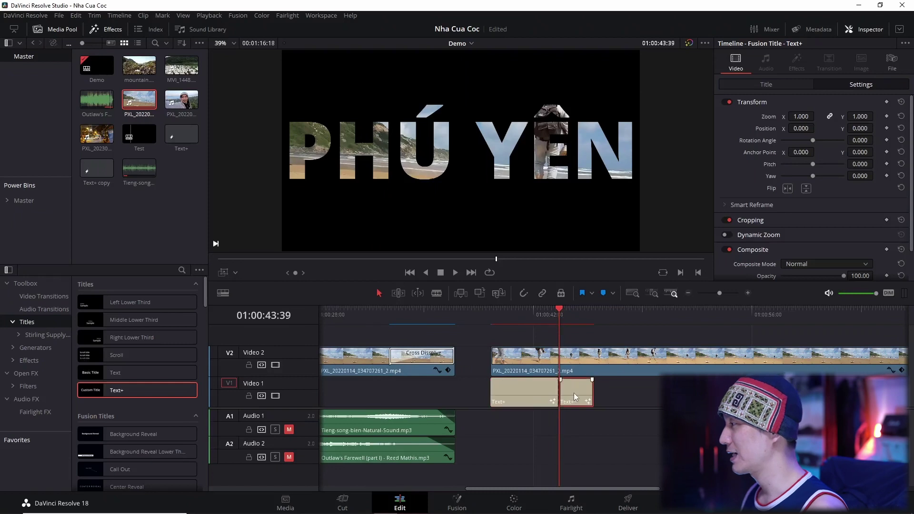
pyautogui.moveTo(594, 392); pyautogui.dragTo(630, 387)
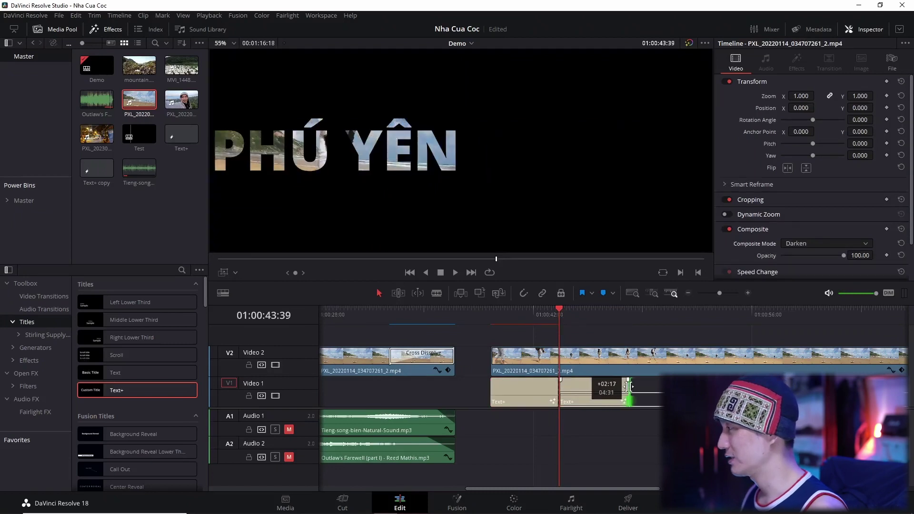
# Enable Dynamic Zoom on the second Text+ part and show its zoom frames in the viewer
pyautogui.moveTo(563, 309)
pyautogui.mouseDown()
pyautogui.moveTo(586, 309)
pyautogui.moveTo(504, 313)
pyautogui.moveTo(566, 312)
pyautogui.mouseUp()
pyautogui.click(580, 381)
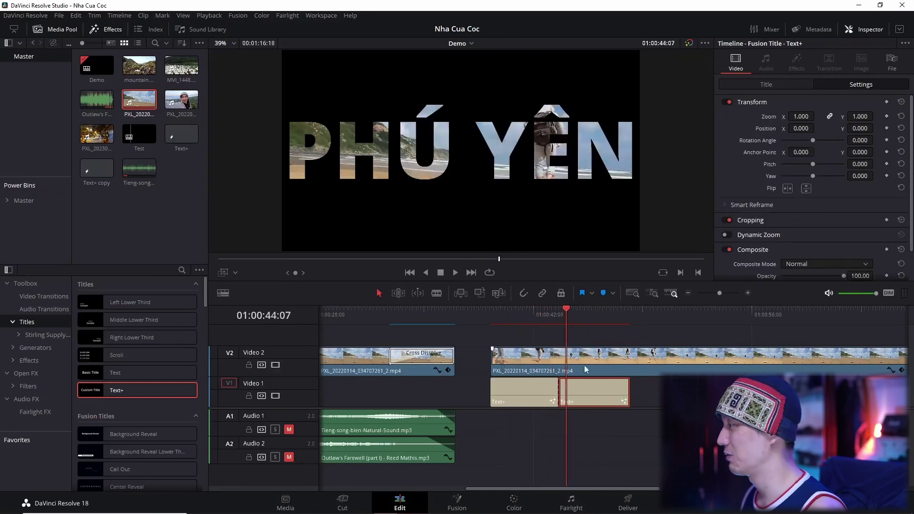
pyautogui.click(588, 395)
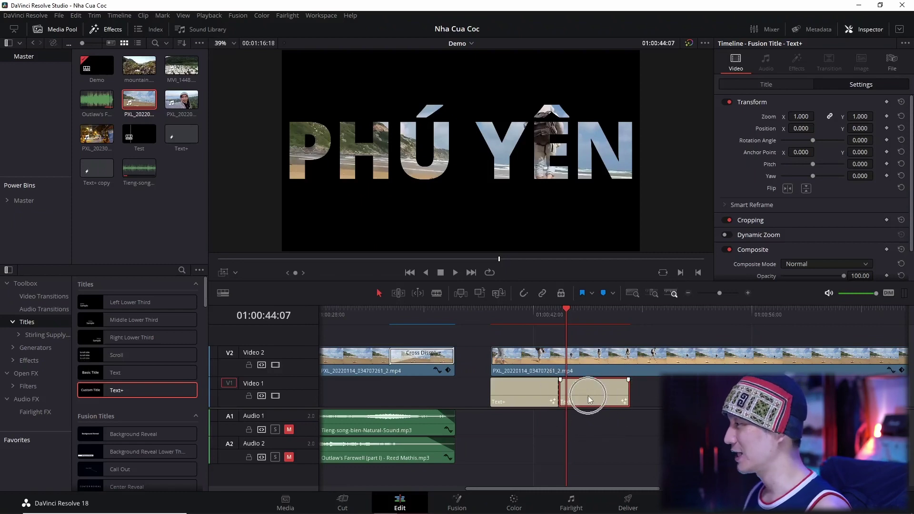
pyautogui.scroll(-2, 794, 204)
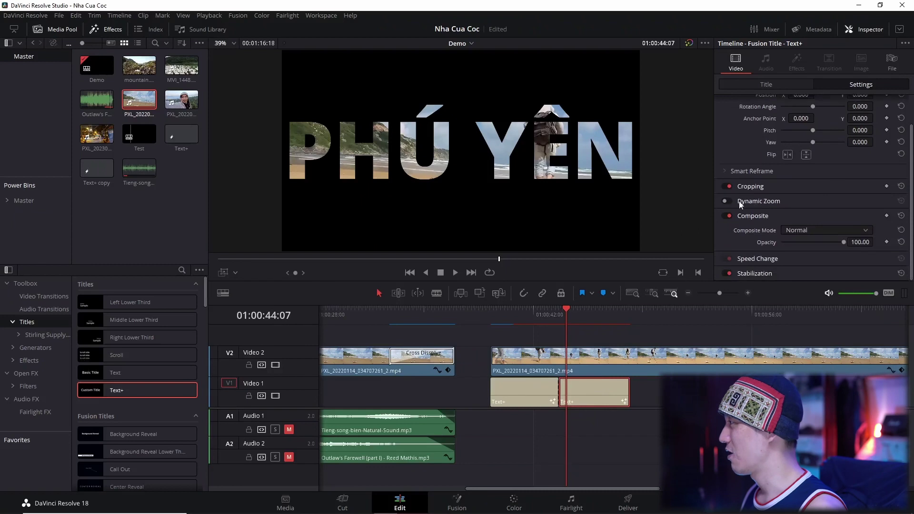
pyautogui.click(726, 201)
pyautogui.click(235, 274)
pyautogui.click(246, 311)
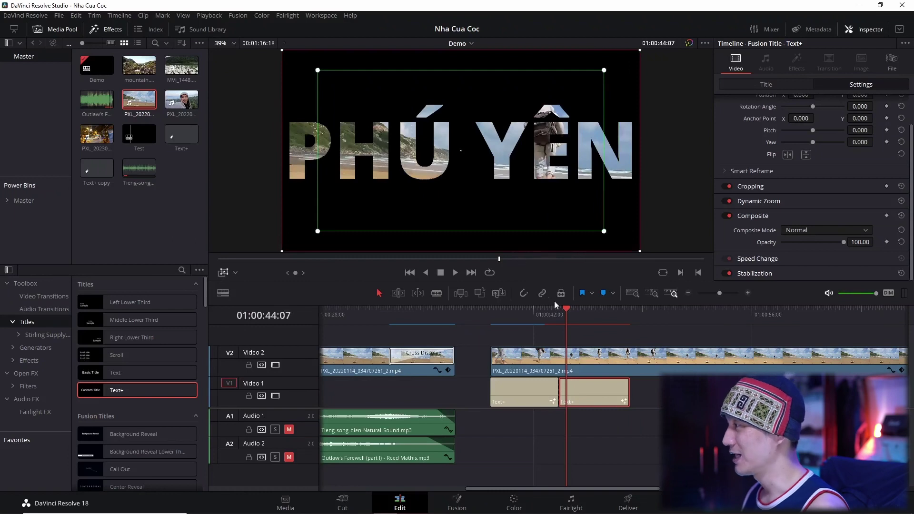
# Play across the split repeatedly to examine the transition from the static title into the zooming second part
pyautogui.click(543, 313)
pyautogui.press('space')
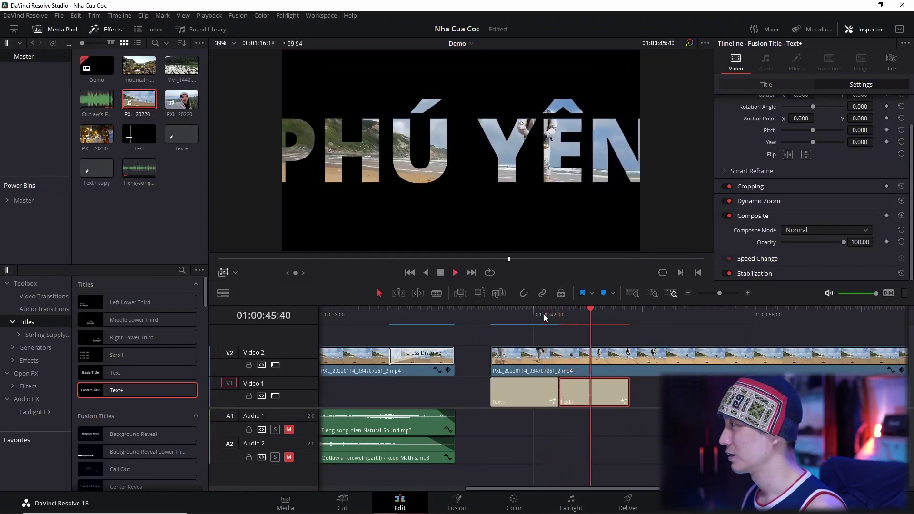
pyautogui.press('space')
pyautogui.click(544, 314)
pyautogui.press('space')
pyautogui.press('space')
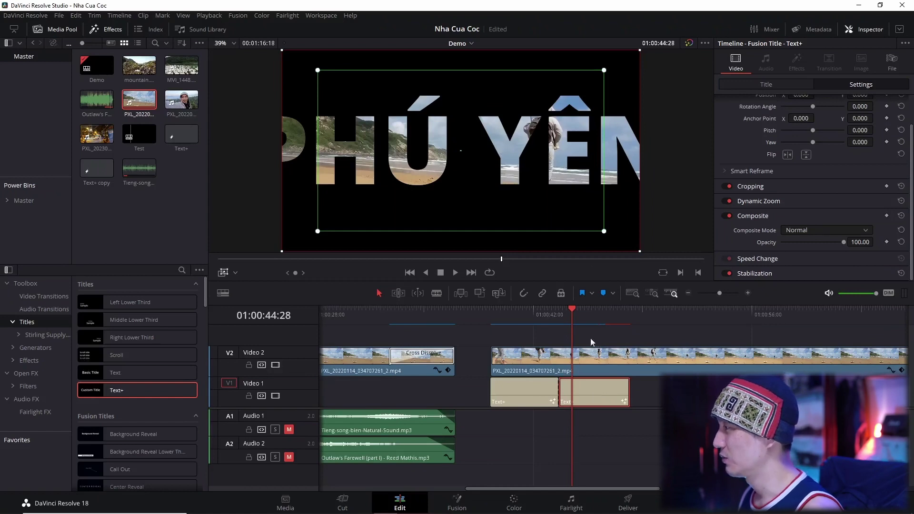
pyautogui.press('space')
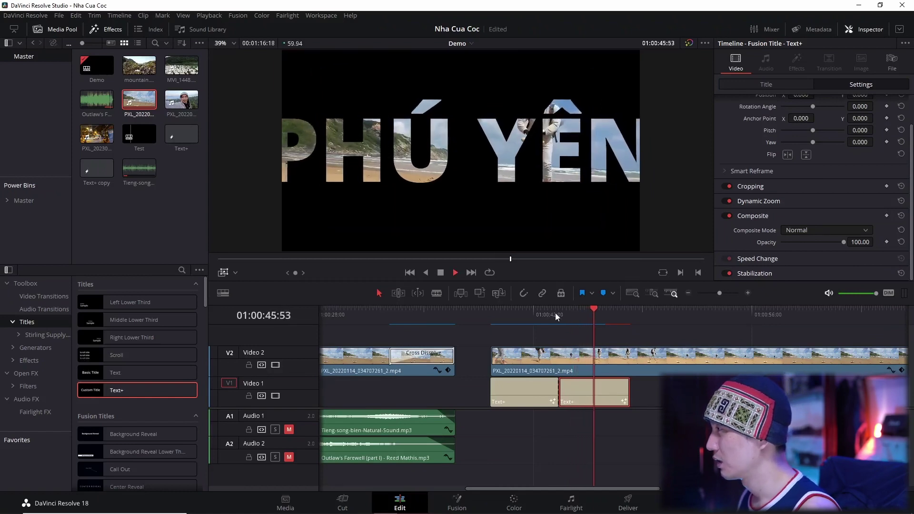
pyautogui.press('space')
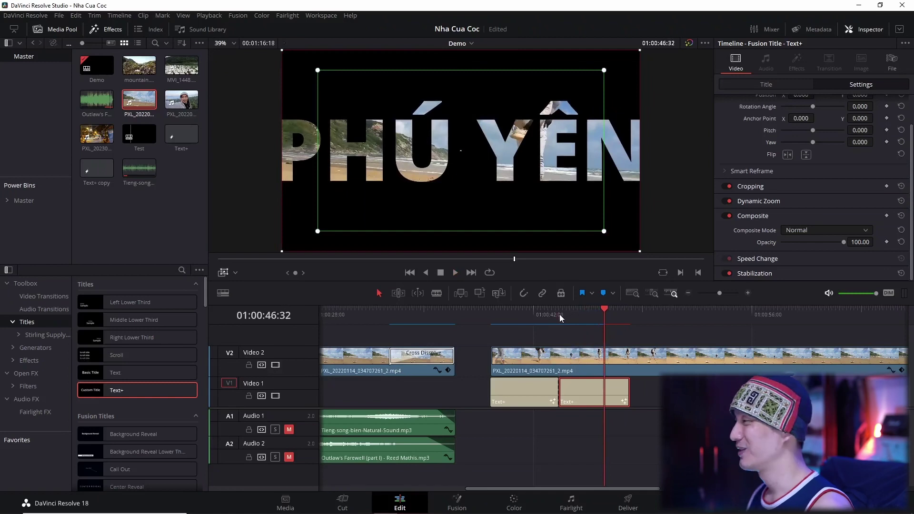
pyautogui.moveTo(559, 314)
pyautogui.mouseDown()
pyautogui.moveTo(606, 313)
pyautogui.moveTo(566, 313)
pyautogui.mouseUp()
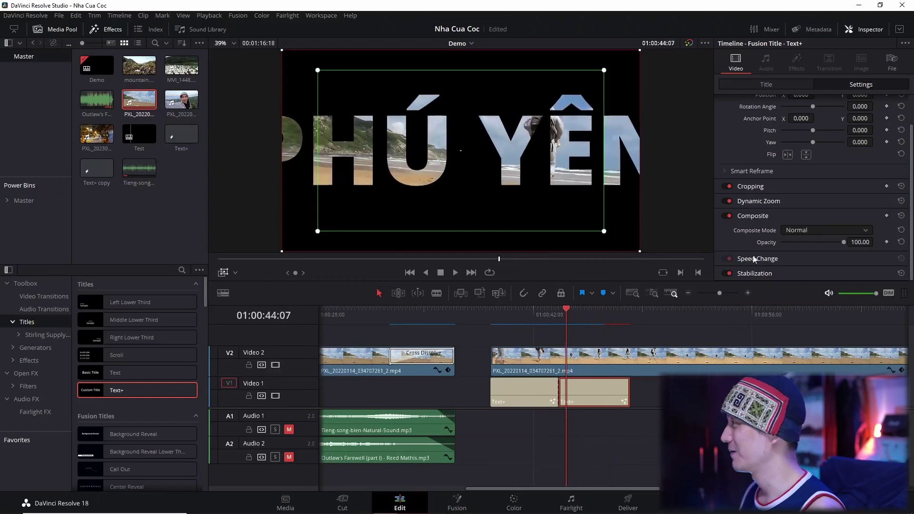
# Swap the Dynamic Zoom start and end frames of the second Text+ part so it zooms in, and play the result
pyautogui.click(799, 201)
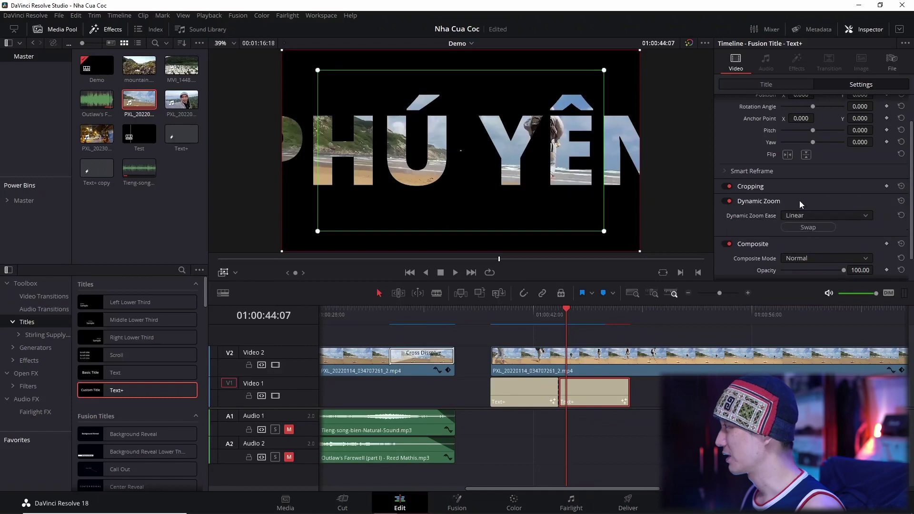
pyautogui.click(814, 227)
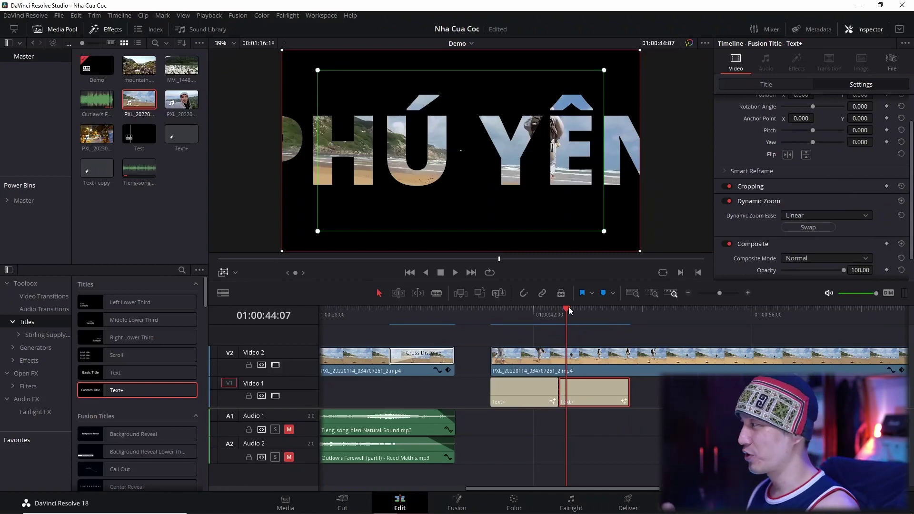
pyautogui.click(804, 227)
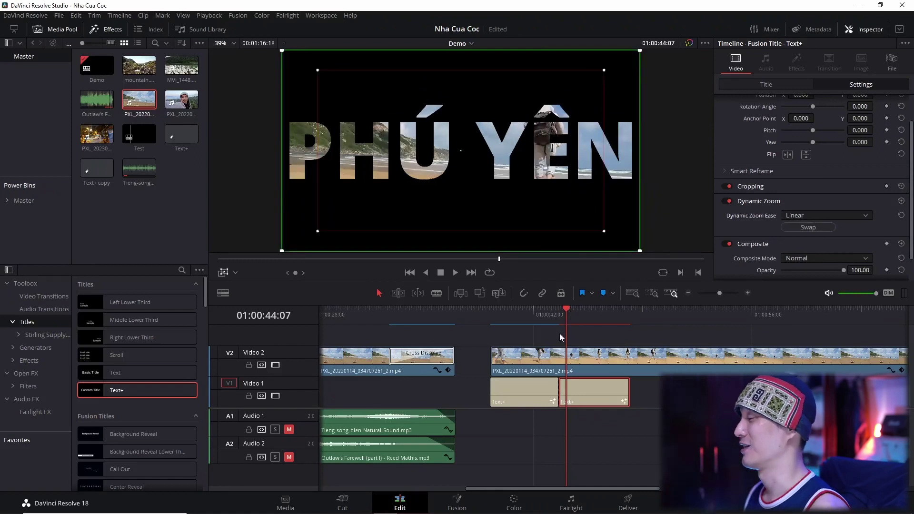
pyautogui.click(556, 314)
pyautogui.press('space')
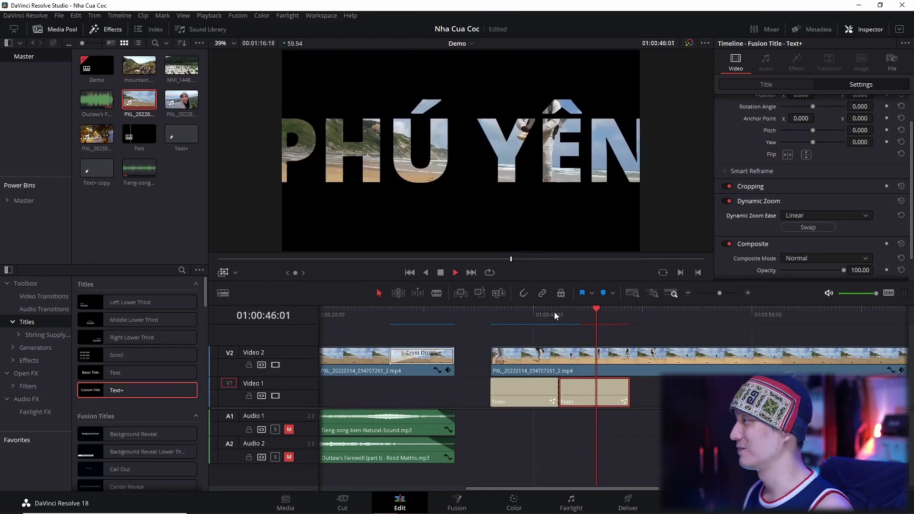
pyautogui.press('space')
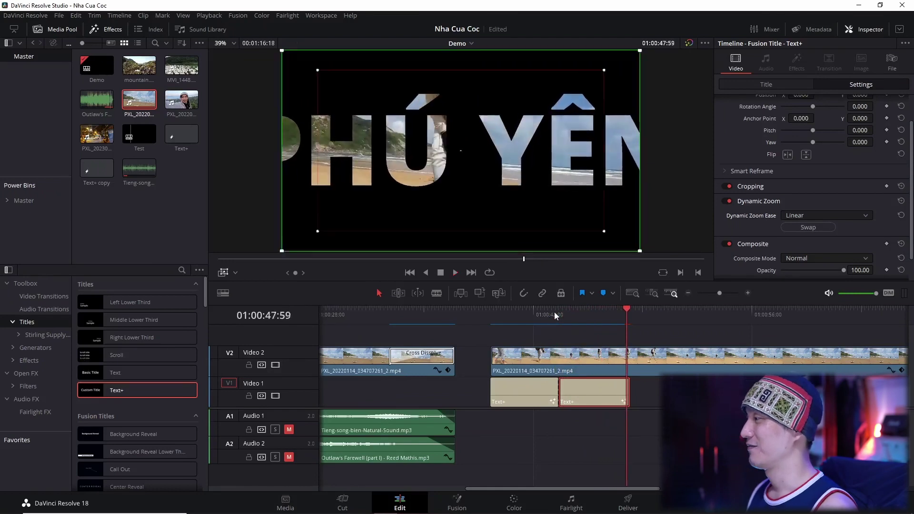
# Shrink the Dynamic Zoom end frame to a tiny rectangle and place it inside the upper part of the letter Ê
pyautogui.moveTo(562, 314); pyautogui.dragTo(569, 315)
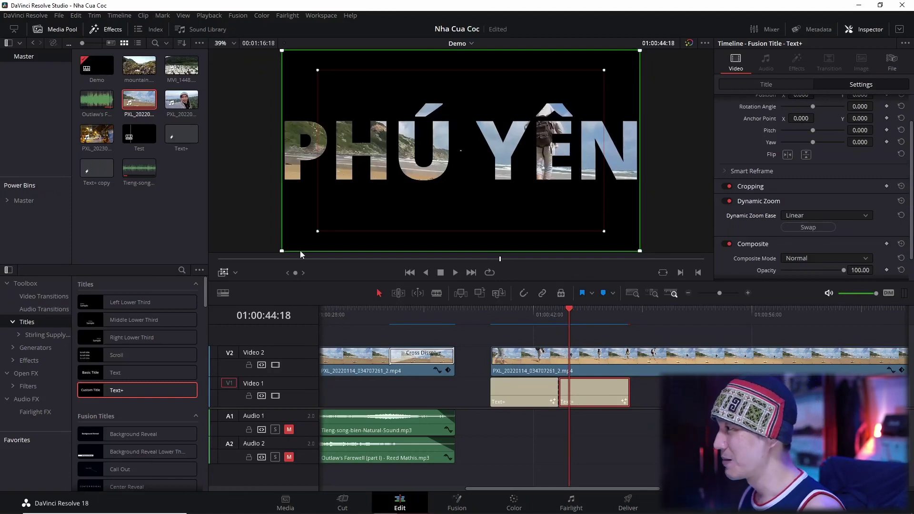
pyautogui.click(236, 272)
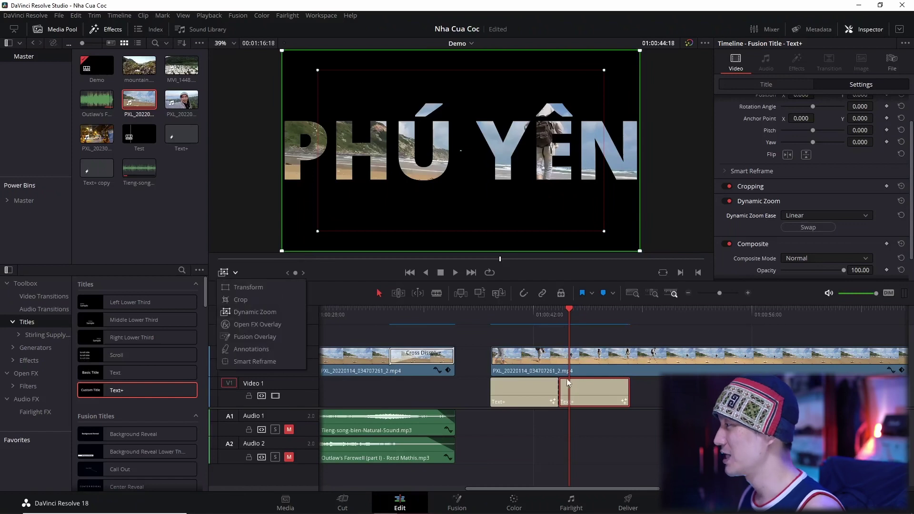
pyautogui.click(246, 312)
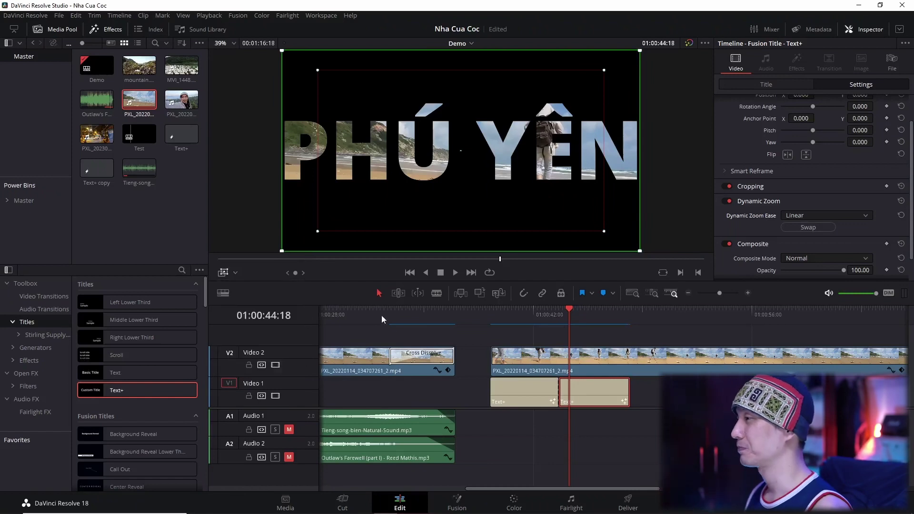
pyautogui.click(238, 272)
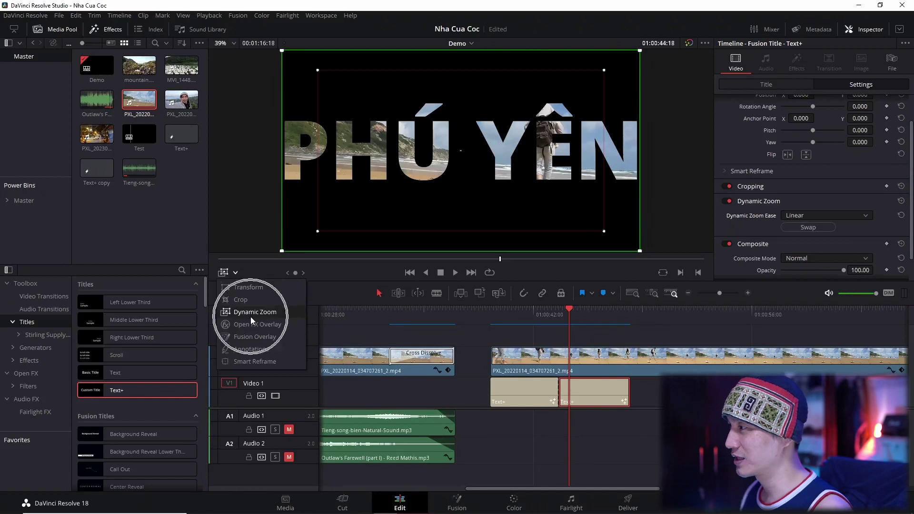
pyautogui.click(581, 387)
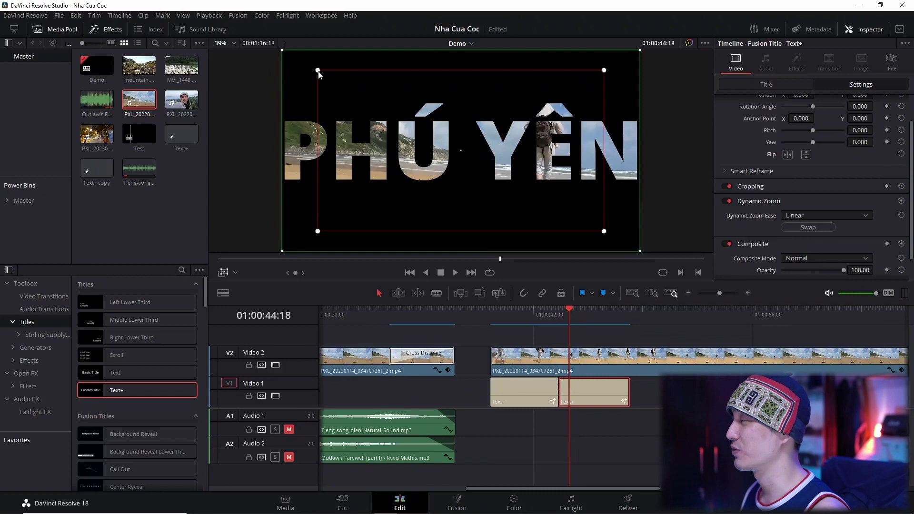
pyautogui.moveTo(318, 71); pyautogui.dragTo(439, 139)
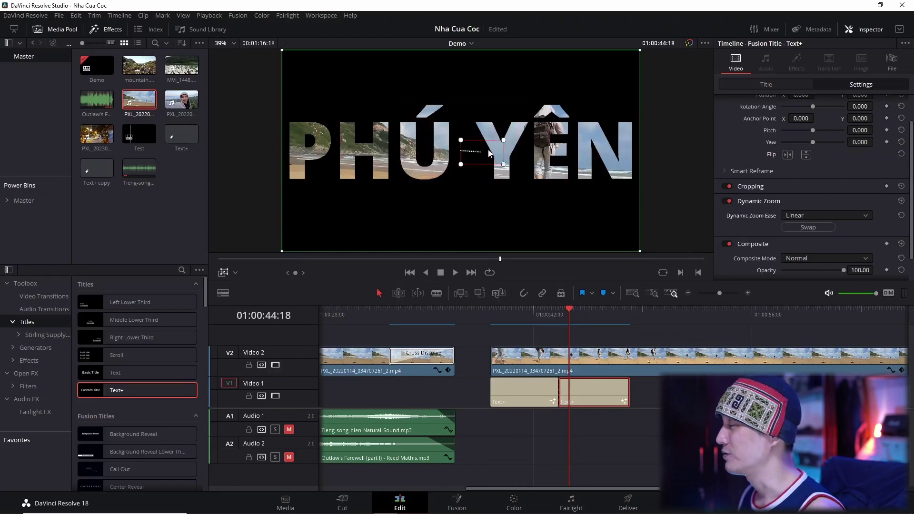
pyautogui.moveTo(544, 151); pyautogui.dragTo(556, 151)
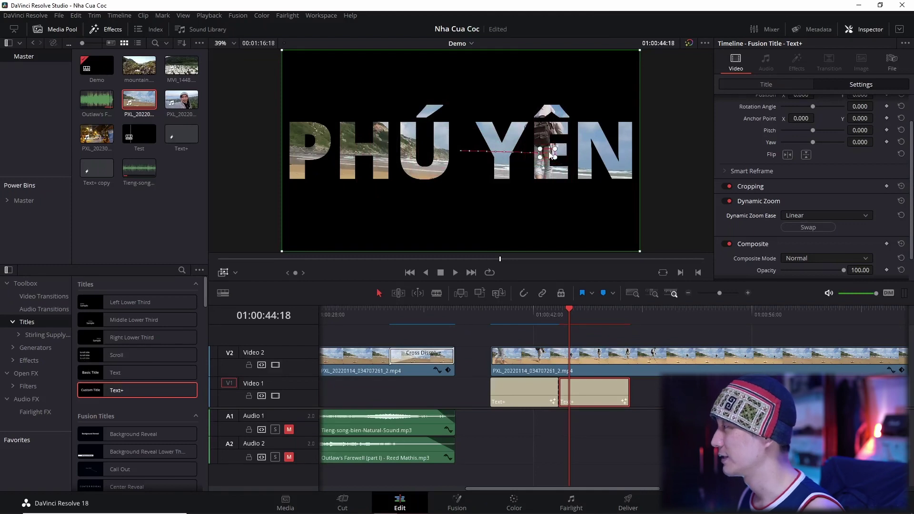
pyautogui.moveTo(551, 154); pyautogui.dragTo(550, 132)
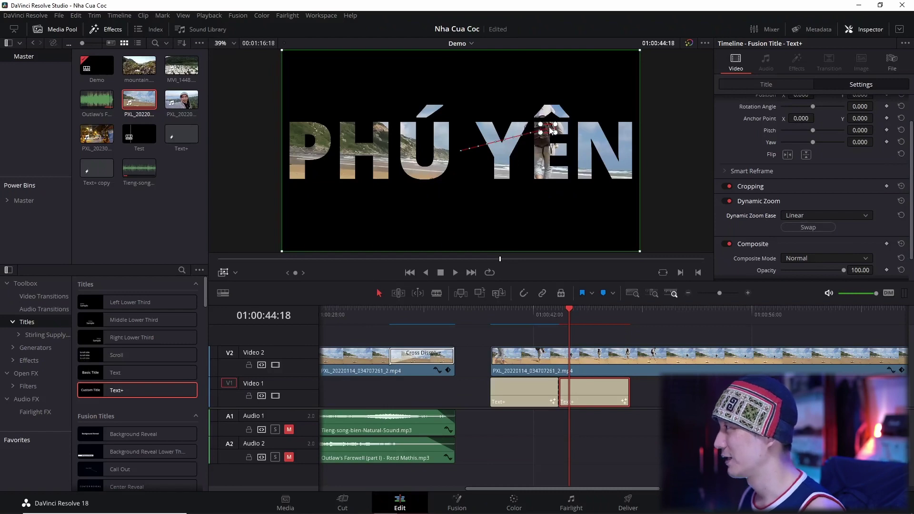
# Play the title from its start and examine how the zoom through the letter Ê ends
pyautogui.click(542, 315)
pyautogui.moveTo(541, 315); pyautogui.dragTo(492, 314)
pyautogui.press('space')
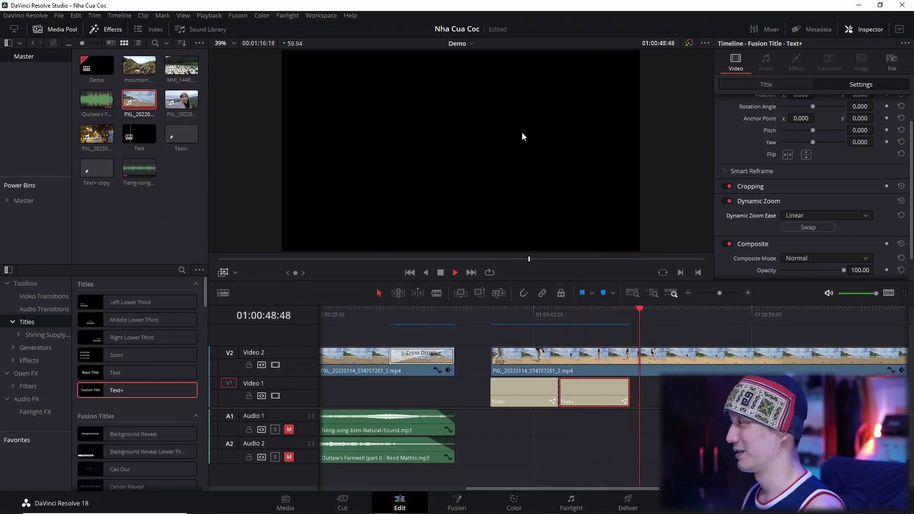
pyautogui.press('space')
pyautogui.moveTo(605, 315); pyautogui.dragTo(616, 312)
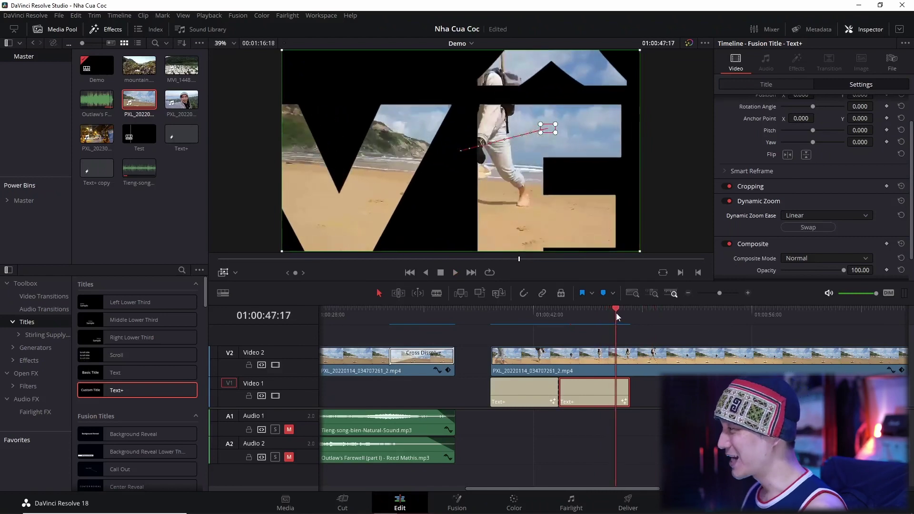
pyautogui.press('space')
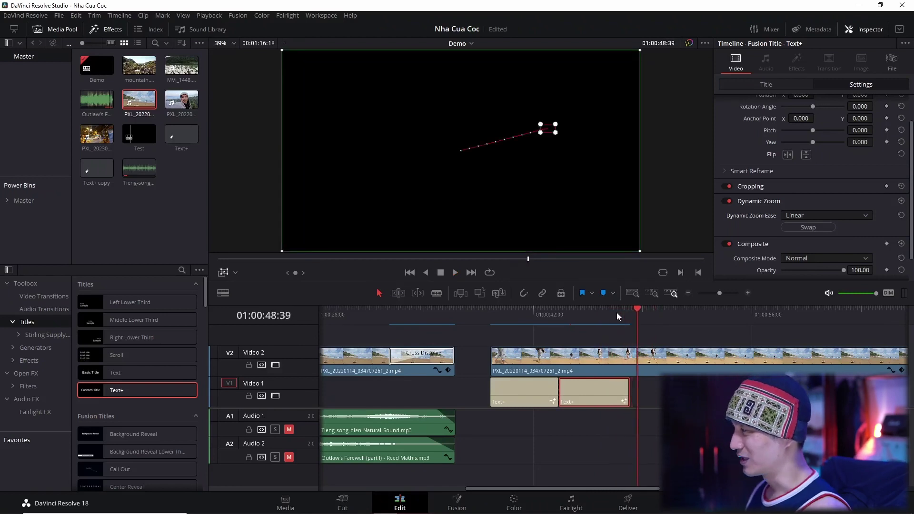
pyautogui.moveTo(616, 312); pyautogui.dragTo(621, 312)
# Split the beach clip on Video 2 at 01:00:48:12, where the second Text+ part ends
pyautogui.click(613, 357)
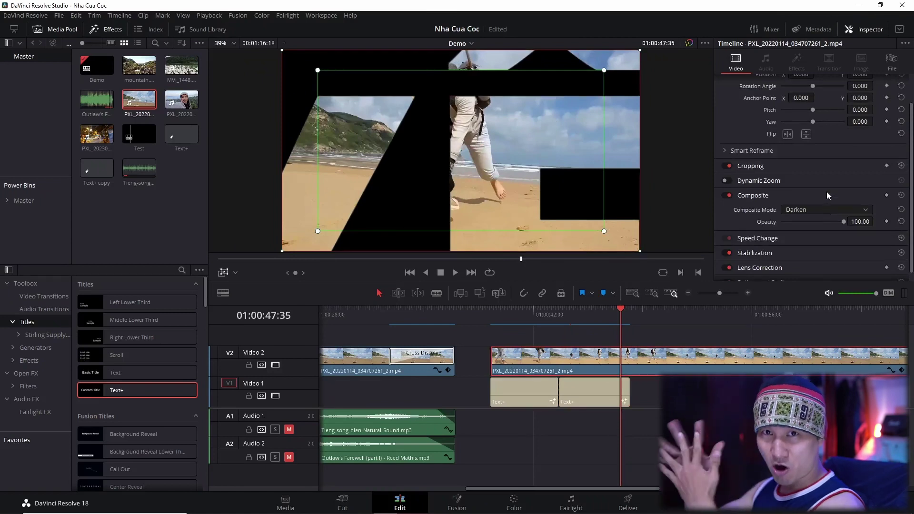
pyautogui.press('space')
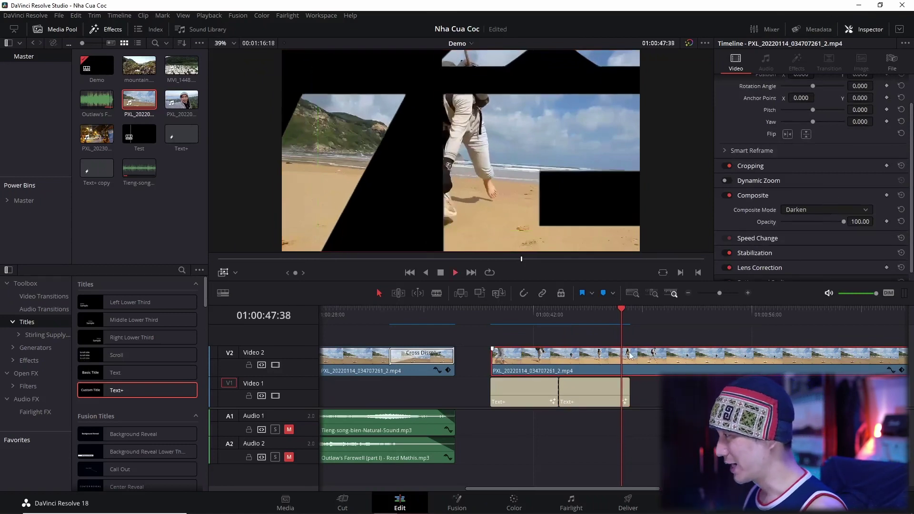
pyautogui.press('space')
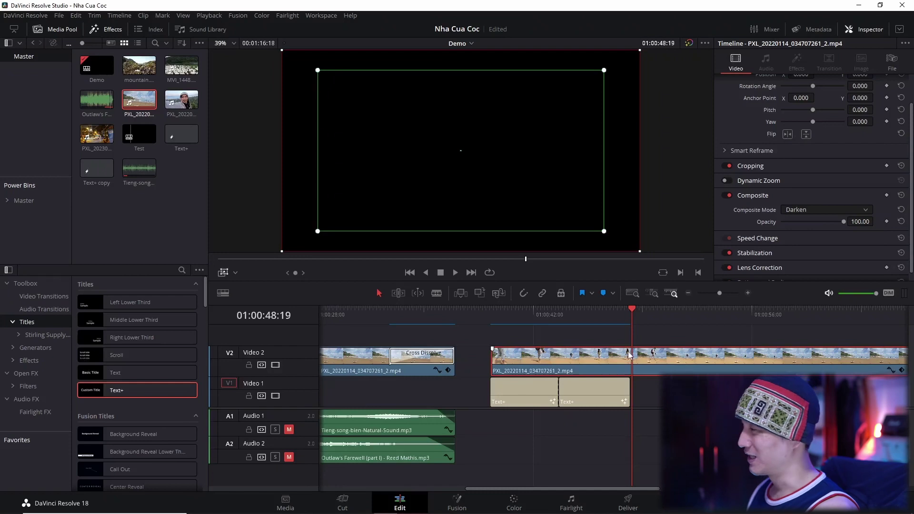
pyautogui.click(630, 311)
pyautogui.moveTo(631, 312)
pyautogui.mouseDown()
pyautogui.moveTo(654, 312)
pyautogui.moveTo(630, 311)
pyautogui.mouseUp()
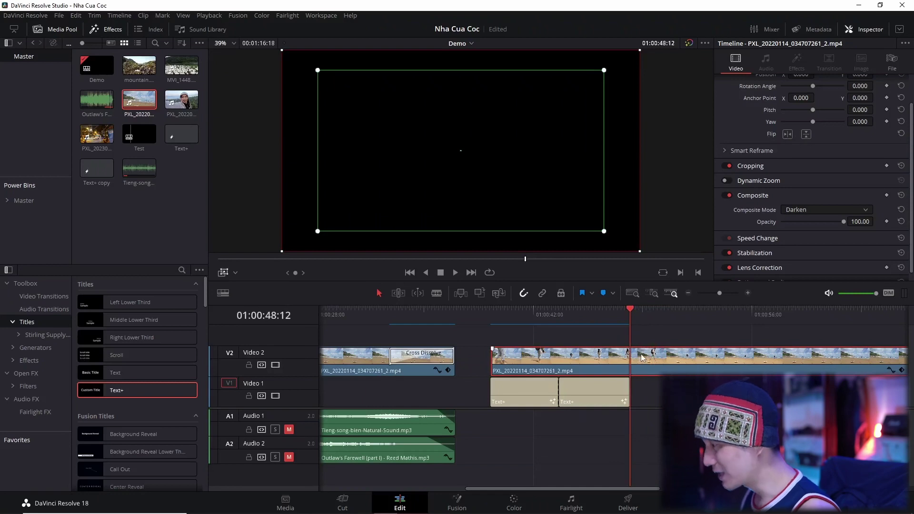
pyautogui.hotkey('ctrl', 'b')
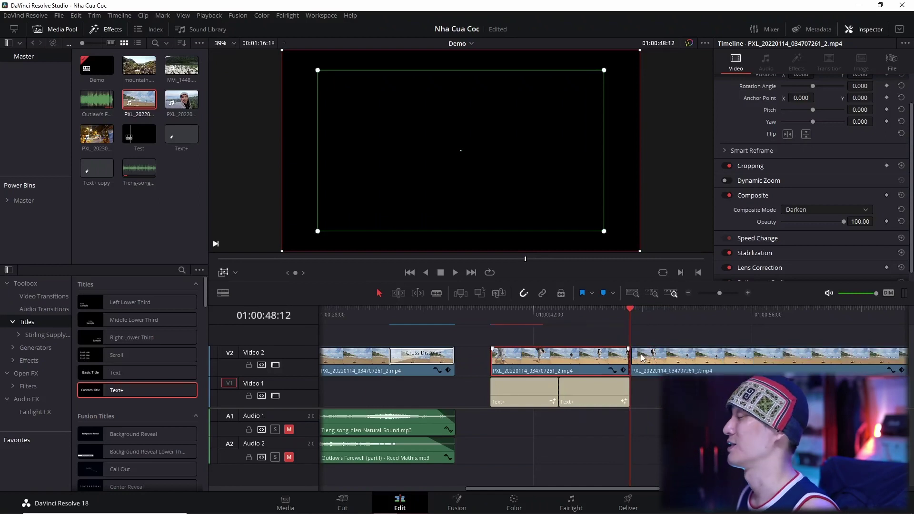
# Set the composite mode of the beach clip's second part to Normal and play the title through into the footage
pyautogui.click(641, 353)
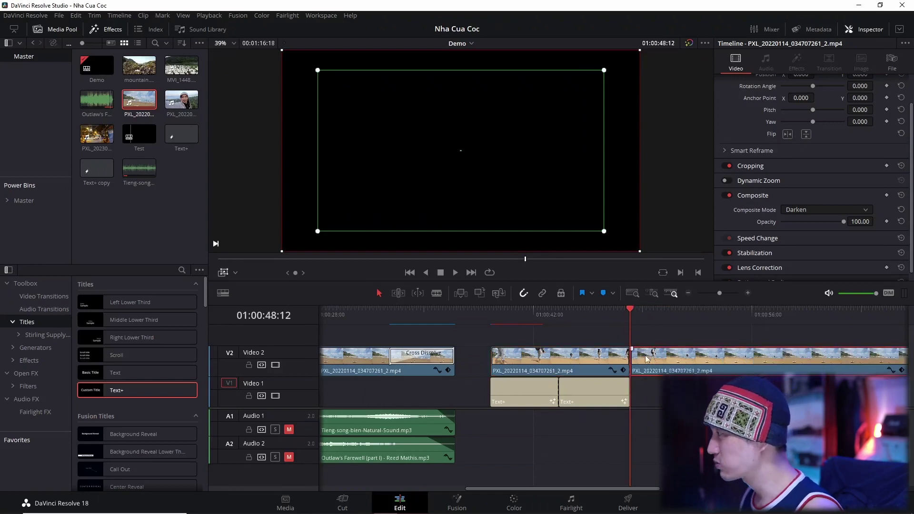
pyautogui.click(808, 211)
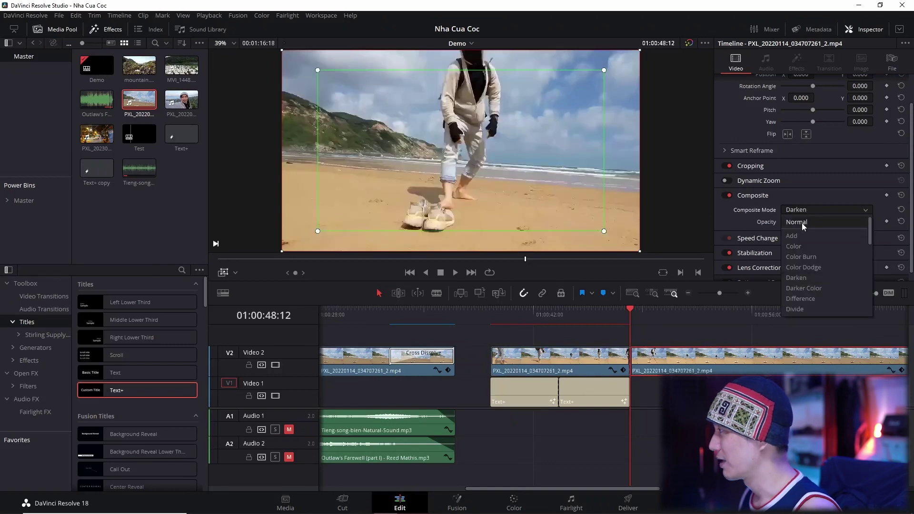
pyautogui.click(802, 223)
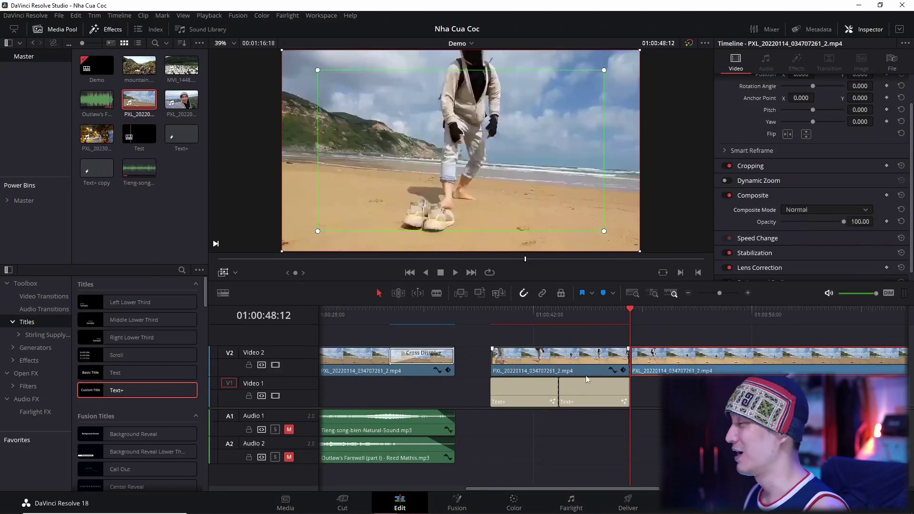
pyautogui.moveTo(627, 308); pyautogui.dragTo(488, 310)
pyautogui.press('space')
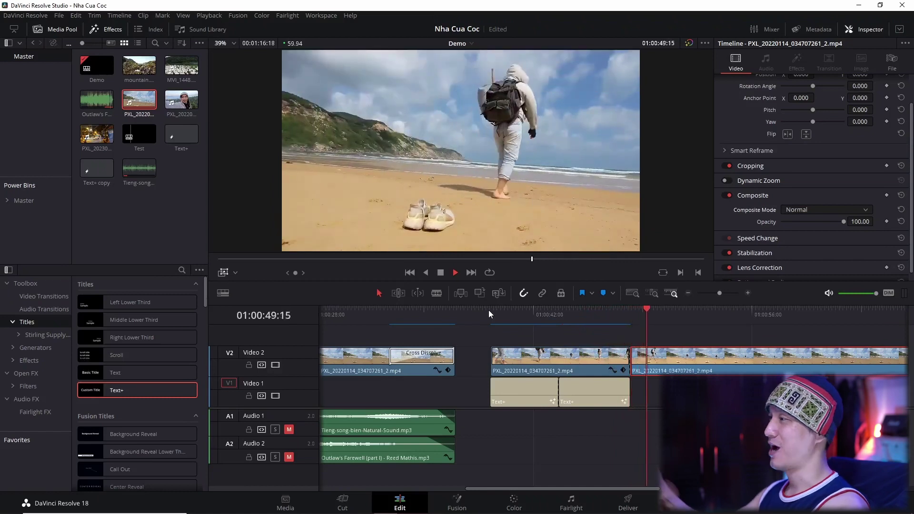
pyautogui.press('space')
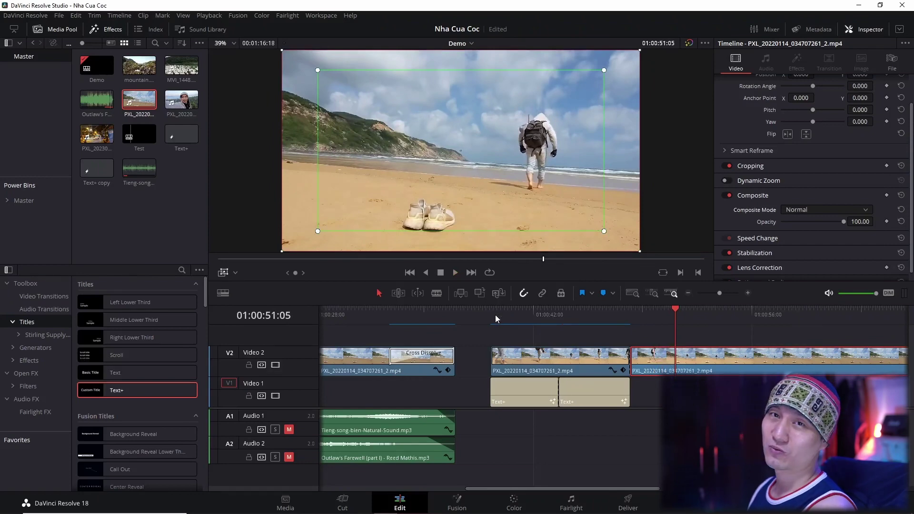
# Select the beach clip part above the Text+ titles and review its composite mode
pyautogui.click(495, 318)
pyautogui.moveTo(499, 319); pyautogui.dragTo(513, 318)
pyautogui.click(528, 353)
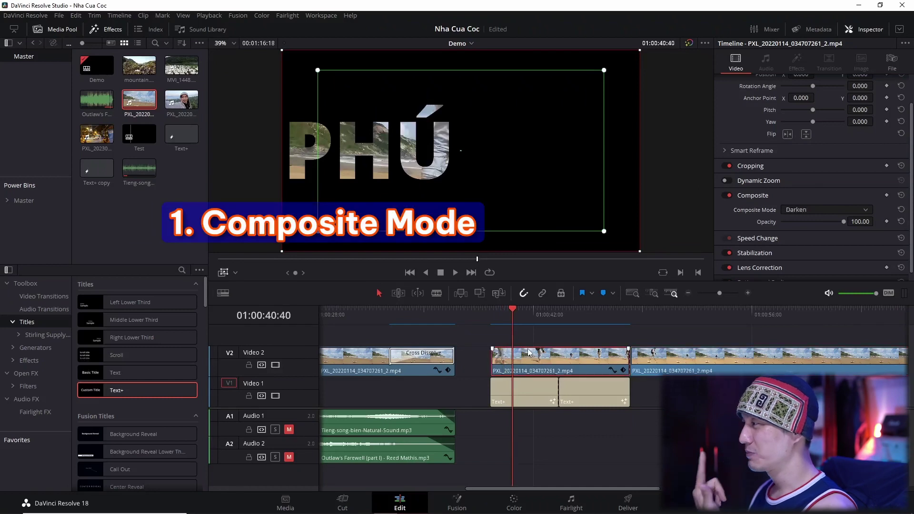
pyautogui.click(525, 354)
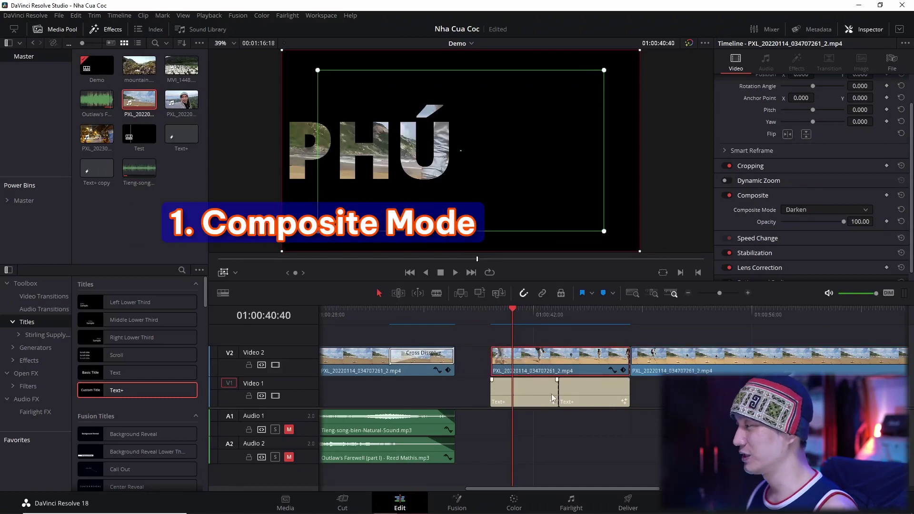
pyautogui.click(812, 211)
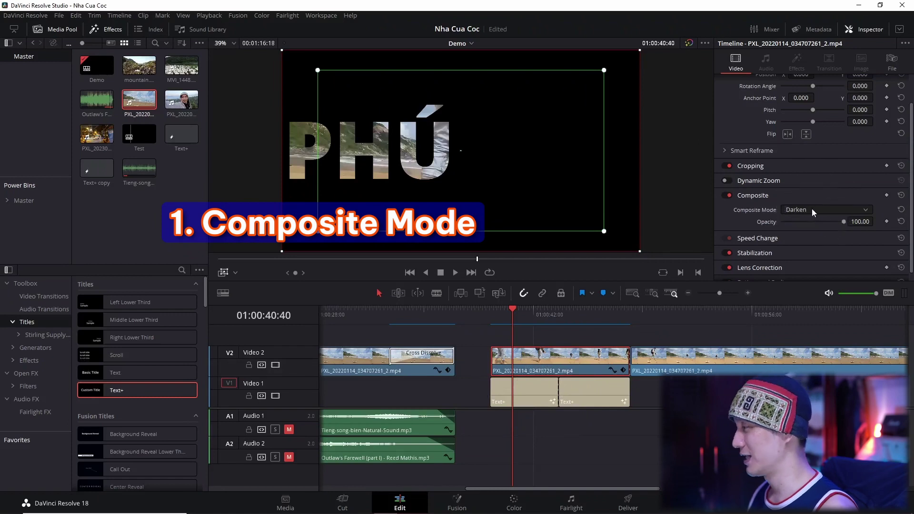
# Review the Write On settings of the first Text+ part and play its text reveal
pyautogui.click(532, 387)
pyautogui.moveTo(512, 309)
pyautogui.mouseDown()
pyautogui.moveTo(495, 310)
pyautogui.moveTo(526, 309)
pyautogui.mouseUp()
pyautogui.click(516, 388)
pyautogui.scroll(2, 803, 191)
pyautogui.click(765, 85)
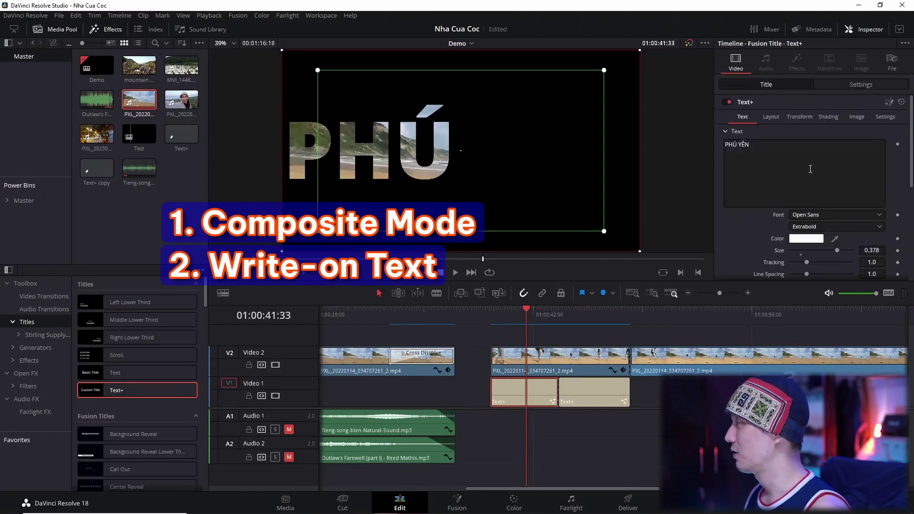
pyautogui.scroll(-5, 816, 193)
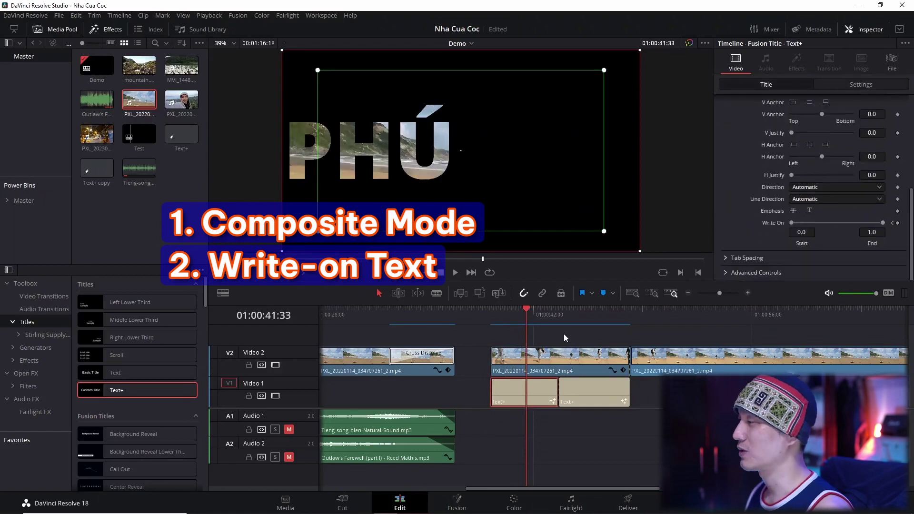
pyautogui.press('space')
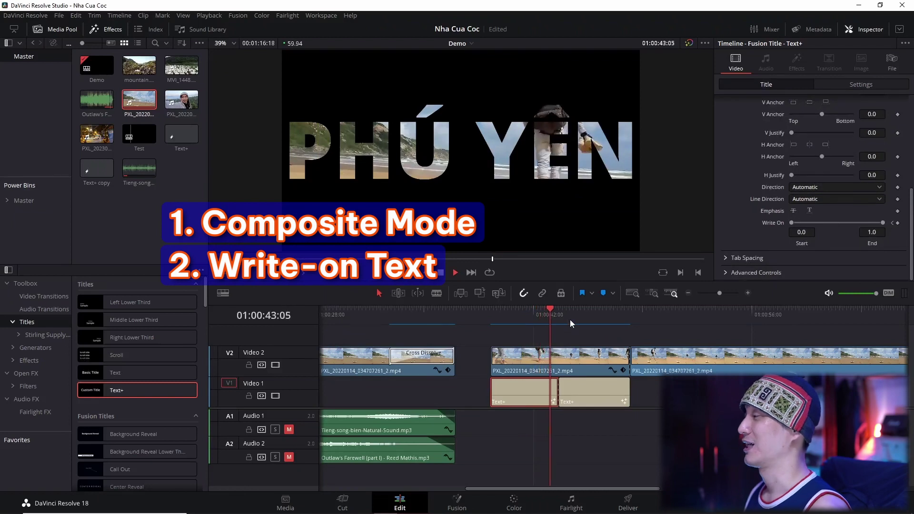
pyautogui.press('space')
# Review the Dynamic Zoom settings of the second Text+ part and the viewer's overlay options
pyautogui.moveTo(553, 309); pyautogui.dragTo(573, 313)
pyautogui.click(602, 392)
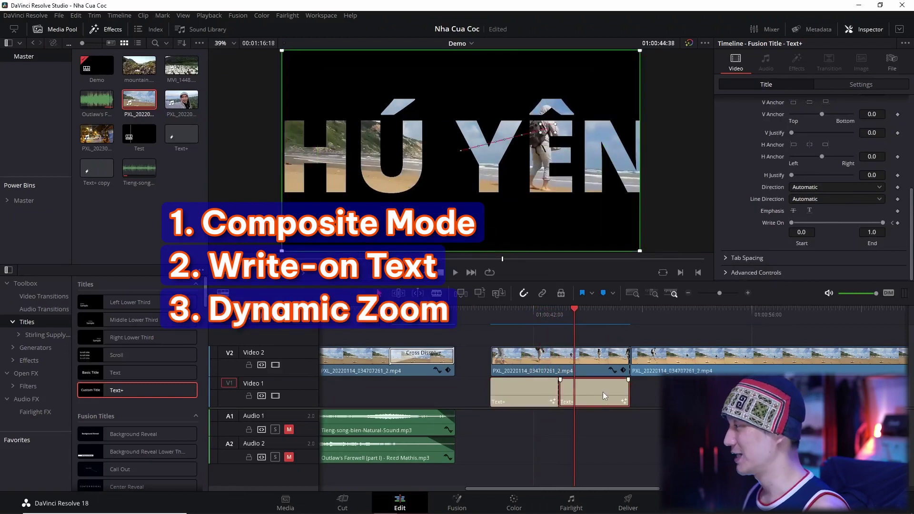
pyautogui.scroll(5, 803, 166)
pyautogui.click(861, 85)
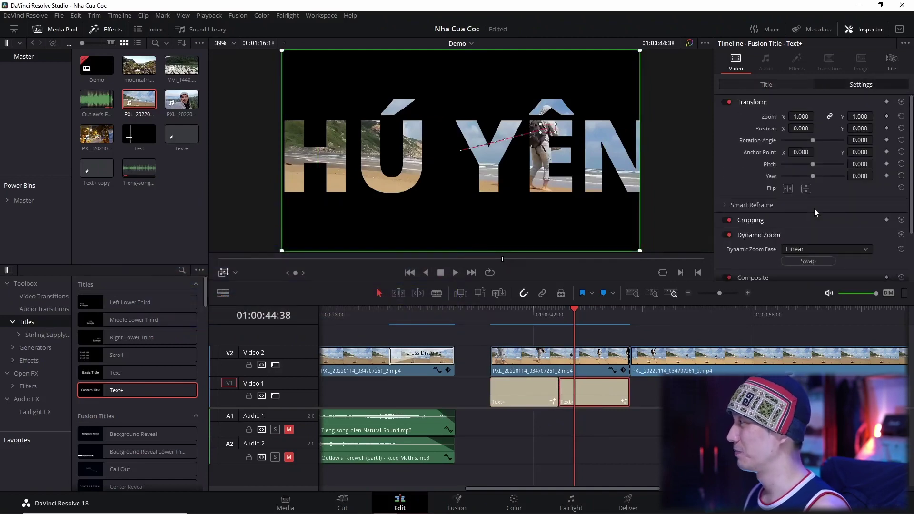
pyautogui.click(235, 273)
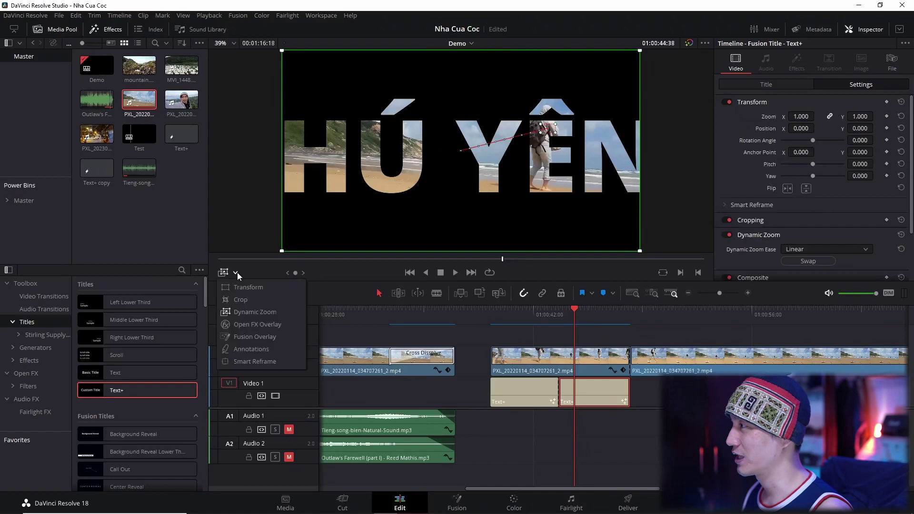
pyautogui.click(695, 343)
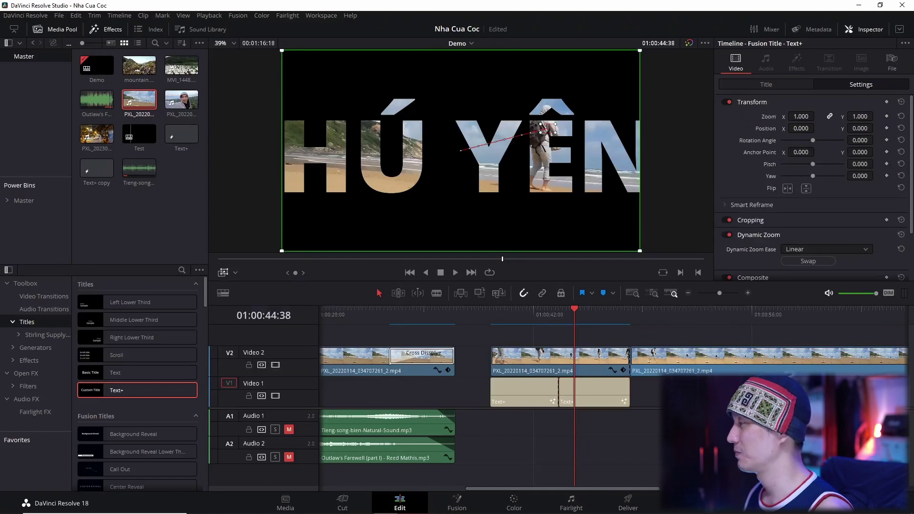
# Review the composite mode of the beach clip's second part and play the finished title from the first letter into the footage
pyautogui.moveTo(573, 307); pyautogui.dragTo(629, 302)
pyautogui.click(671, 357)
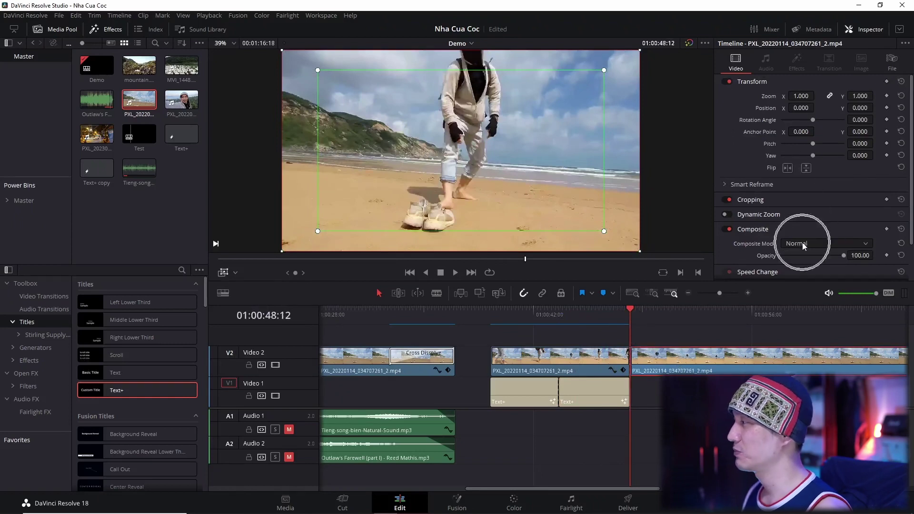
pyautogui.click(495, 310)
pyautogui.press('space')
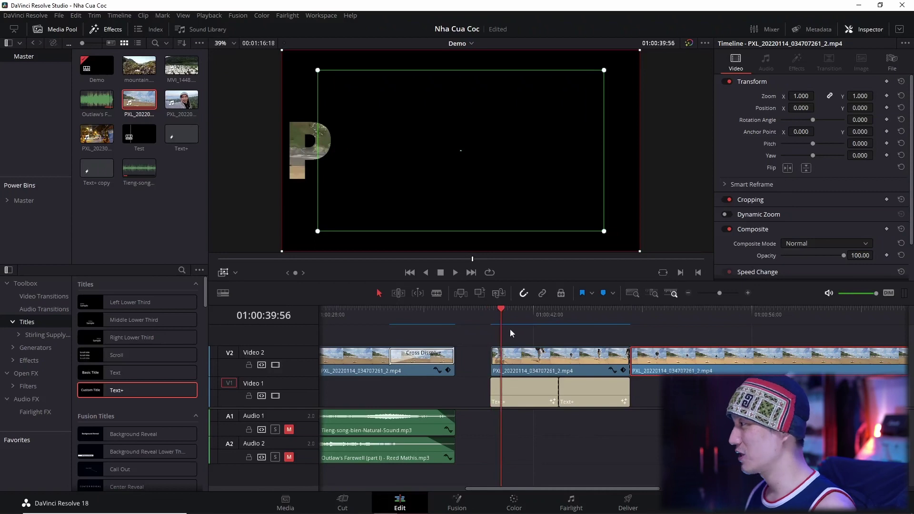
pyautogui.click(497, 311)
pyautogui.press('space')
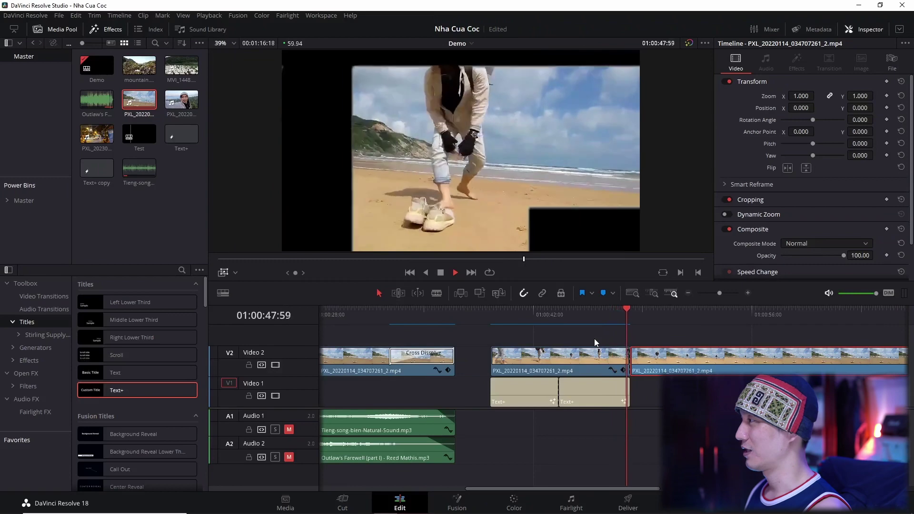
pyautogui.press('space')
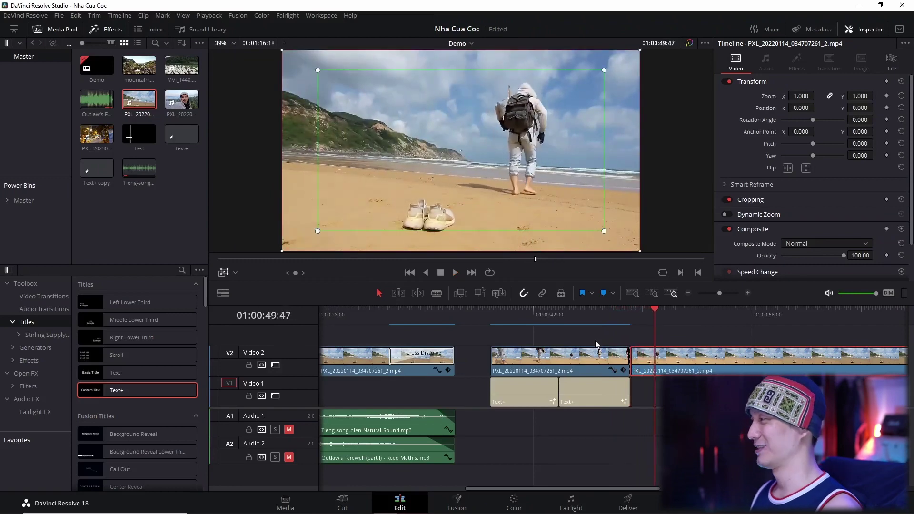